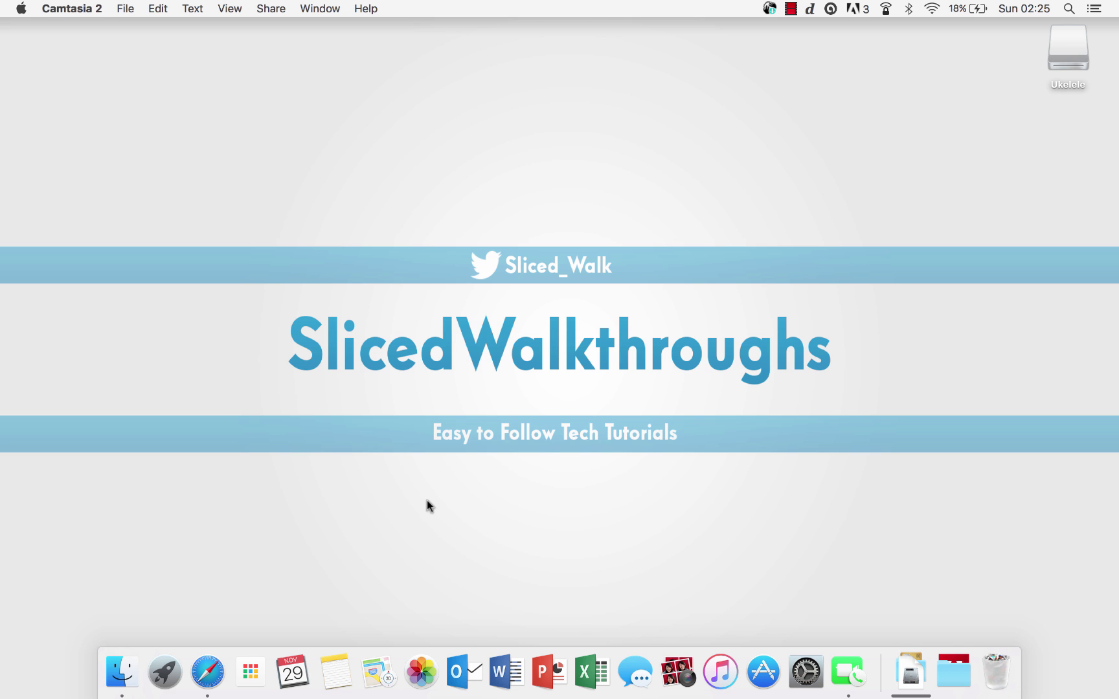
Step: Search Google in Safari for 'ukelele mac' and open the SIL Ukelele result
left_click(207, 672)
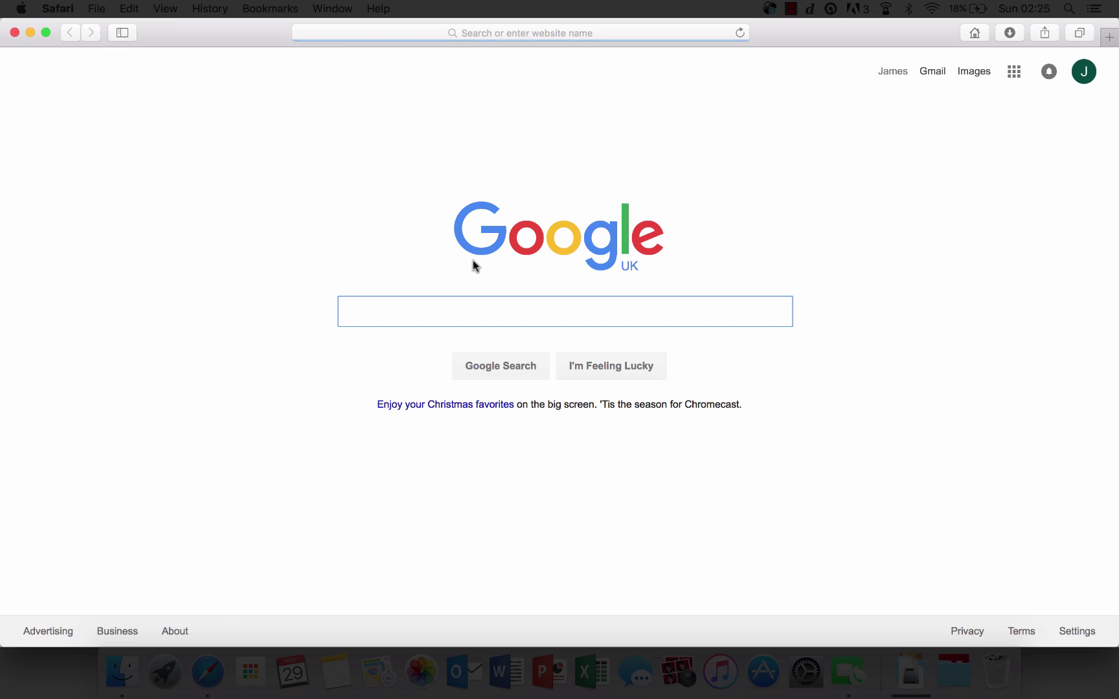
type("ukelele ")
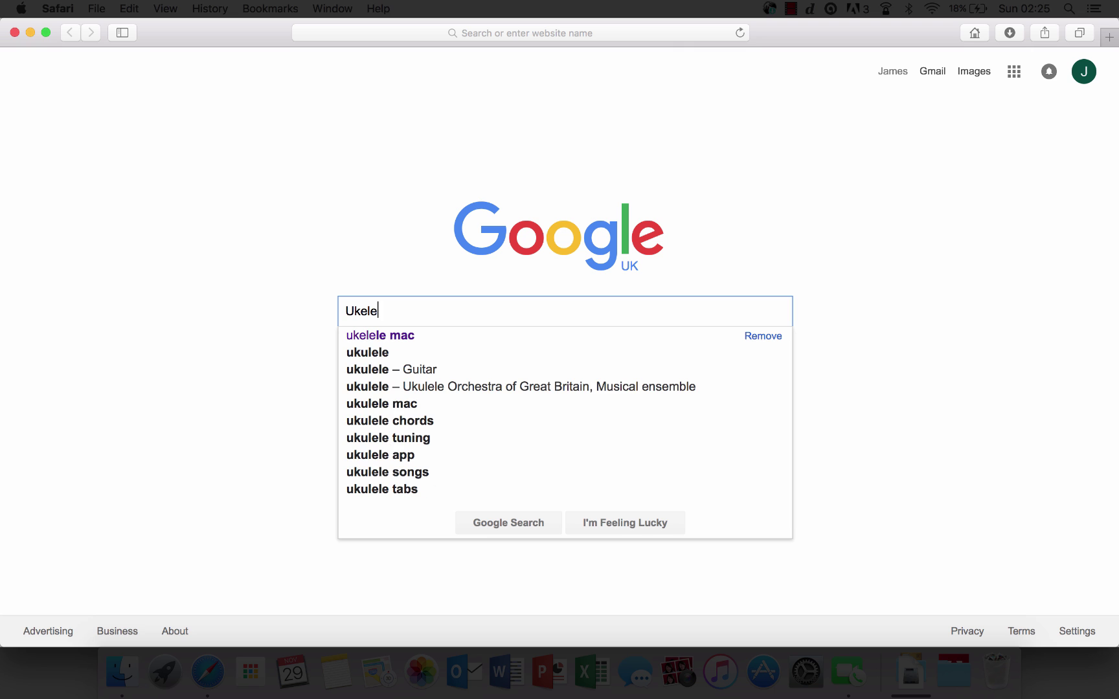
type("mac")
key("Return")
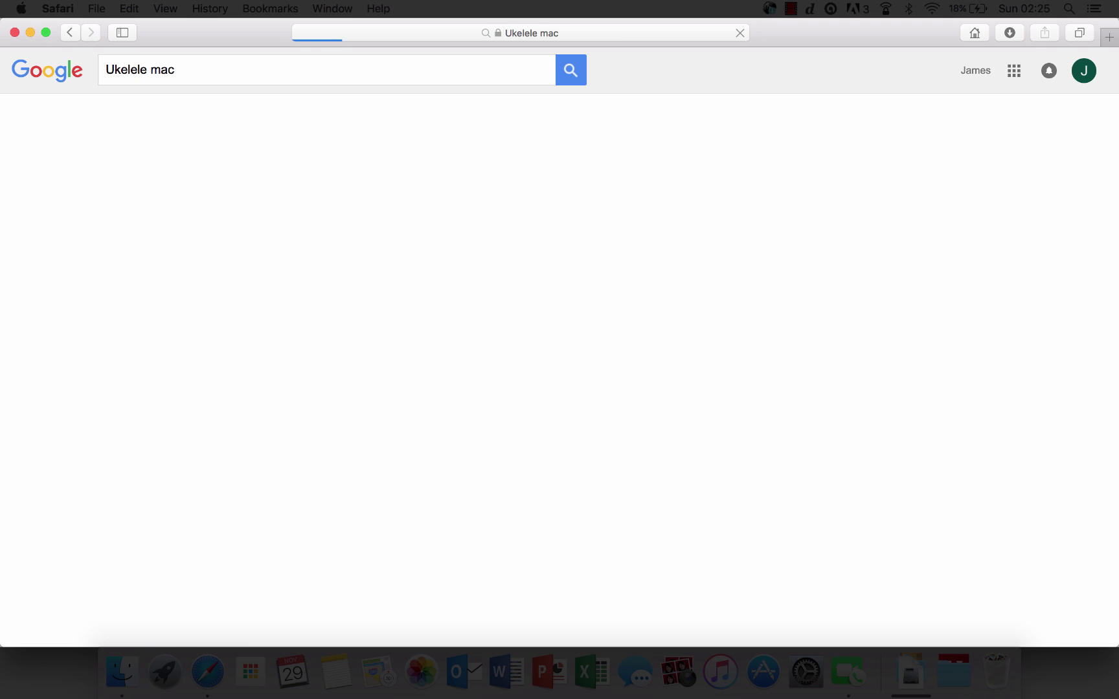
left_click(173, 265)
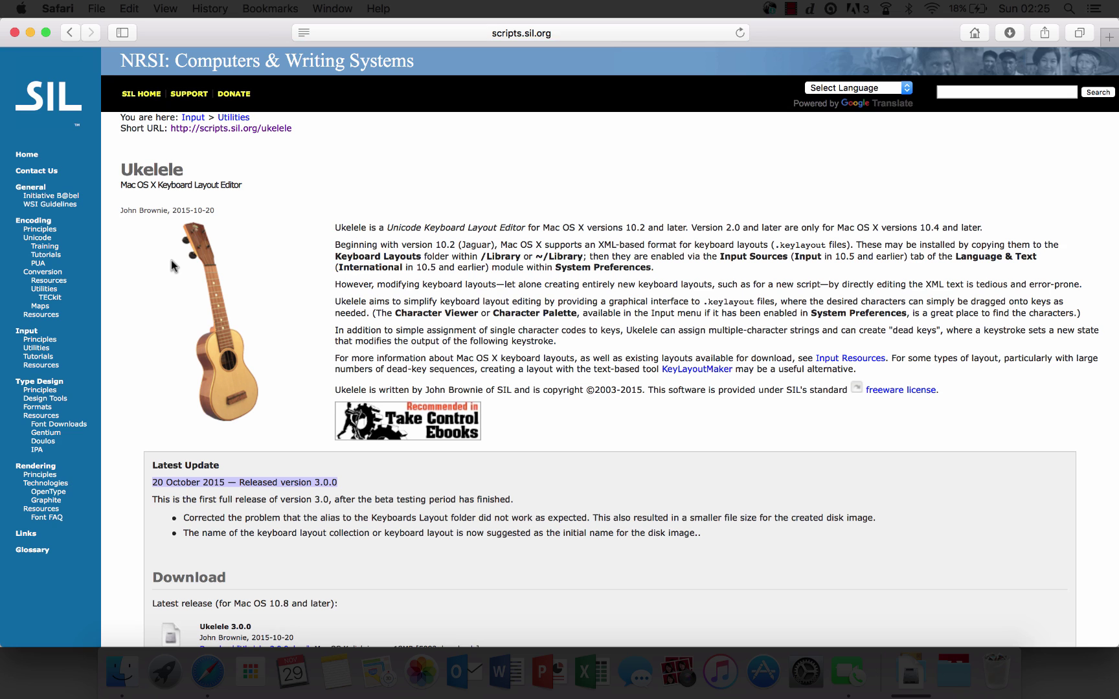
Step: Scroll the SIL page down to the download section showing the Ukelele 3.0.0 release
scroll(327, 282, "down", 5)
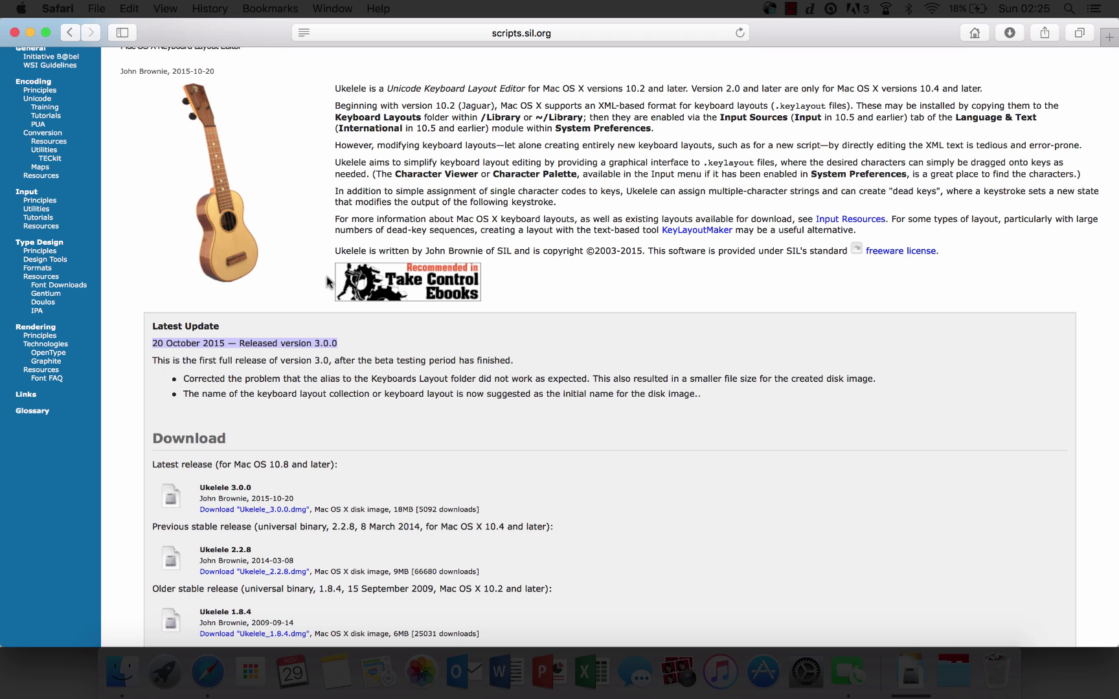
scroll(259, 389, "down", 4)
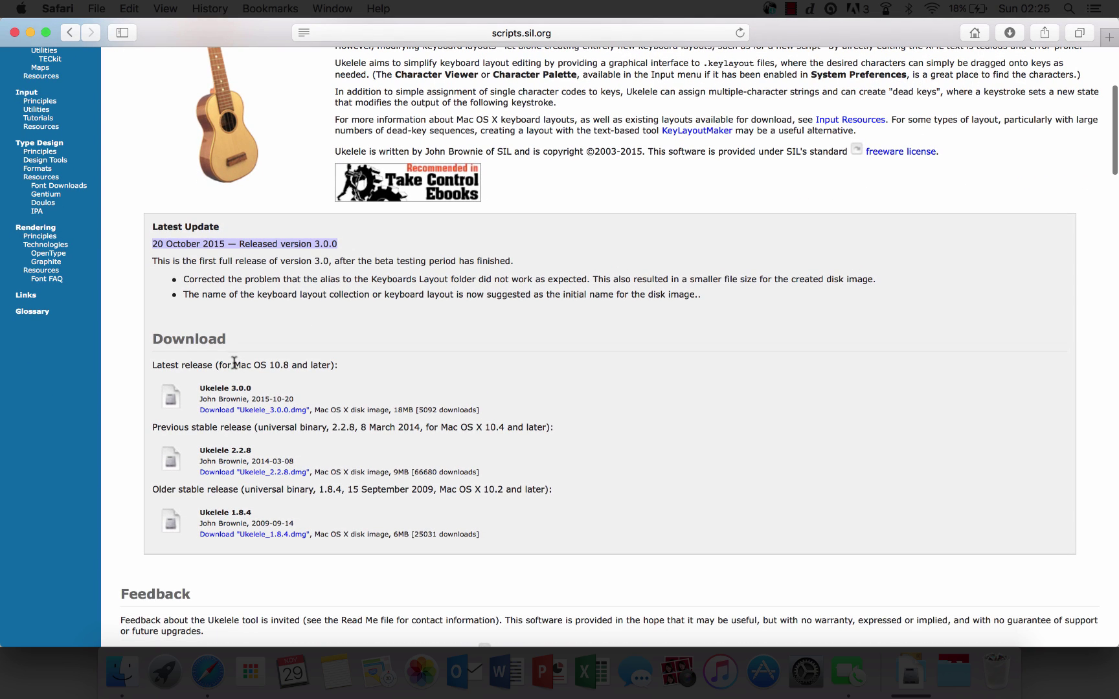
left_click_drag(234, 364, 269, 366)
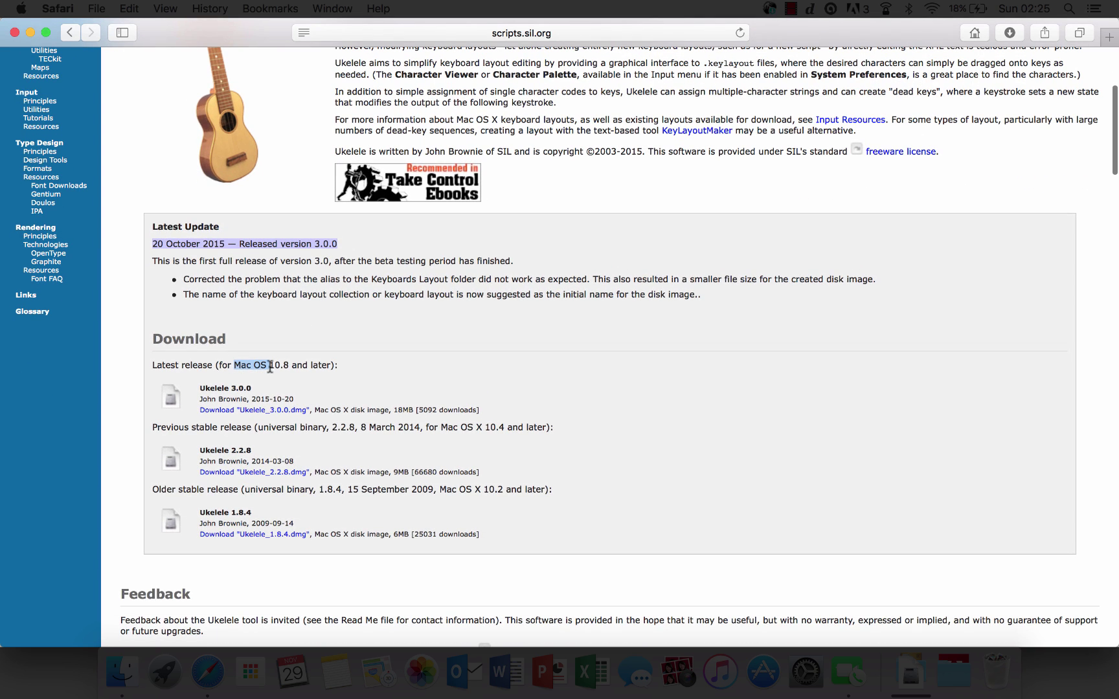
left_click(367, 367)
left_click_drag(170, 393, 255, 388)
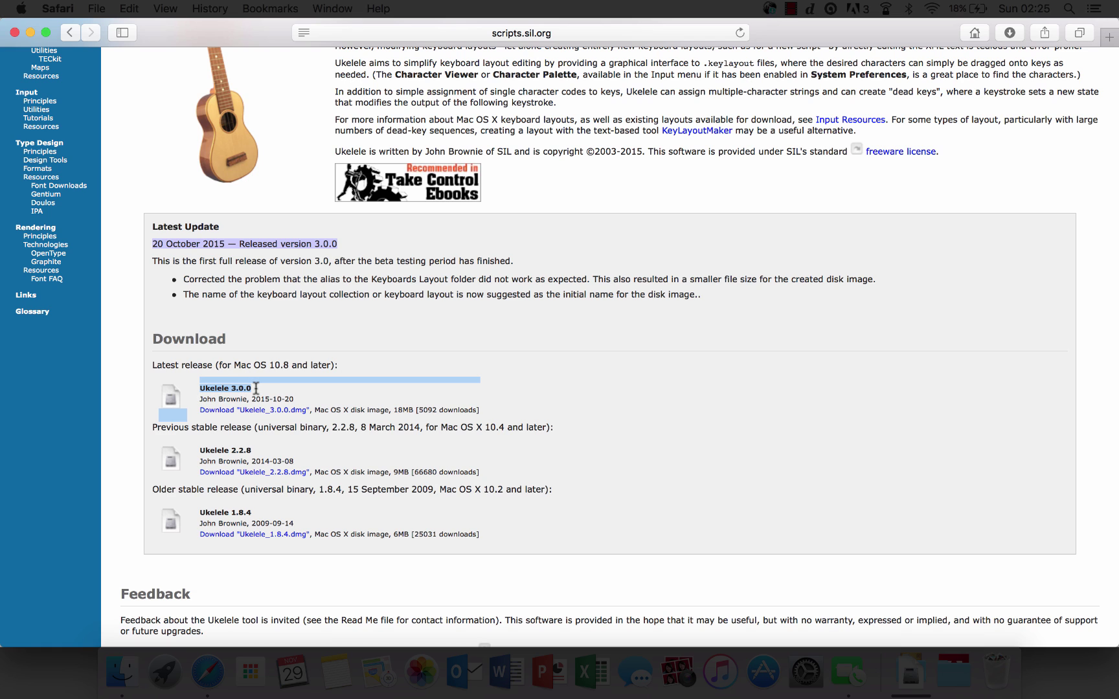
left_click(267, 388)
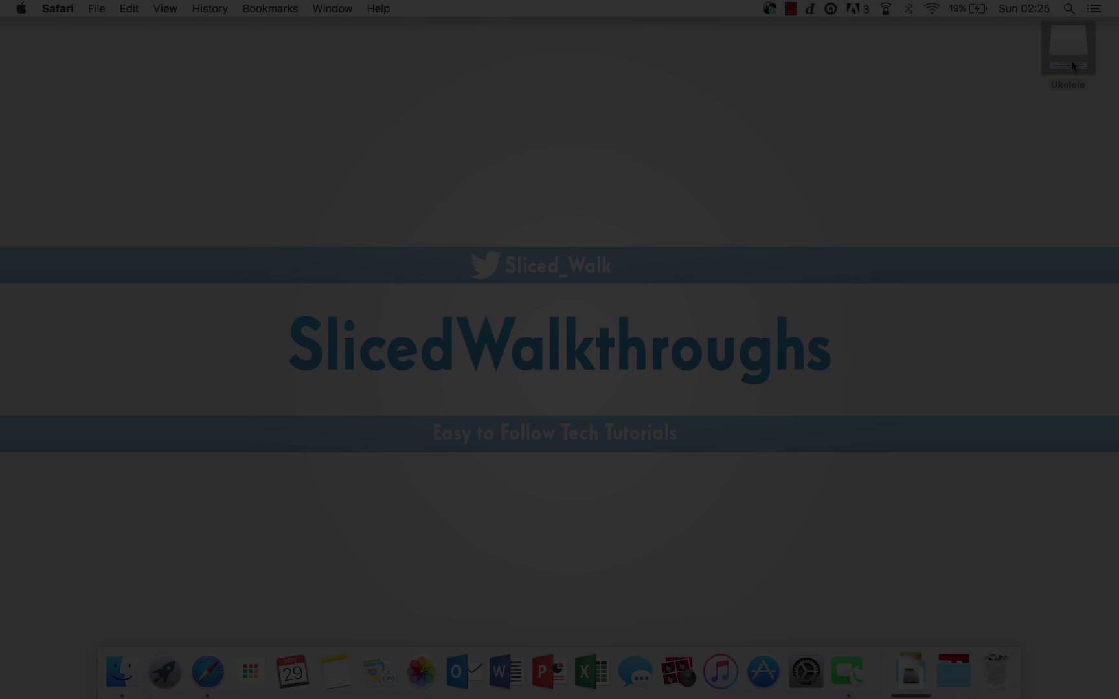
Step: Copy Ukelele from its disk image into Applications and browse the Resources folders
double_click(1072, 66)
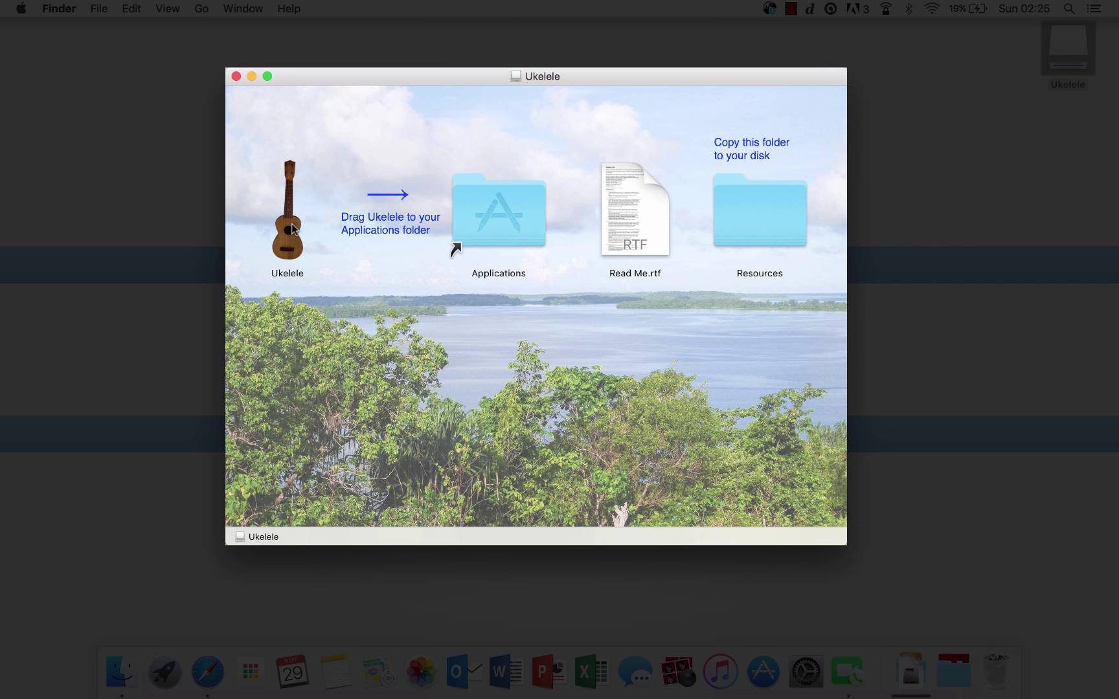
left_click_drag(291, 224, 522, 211)
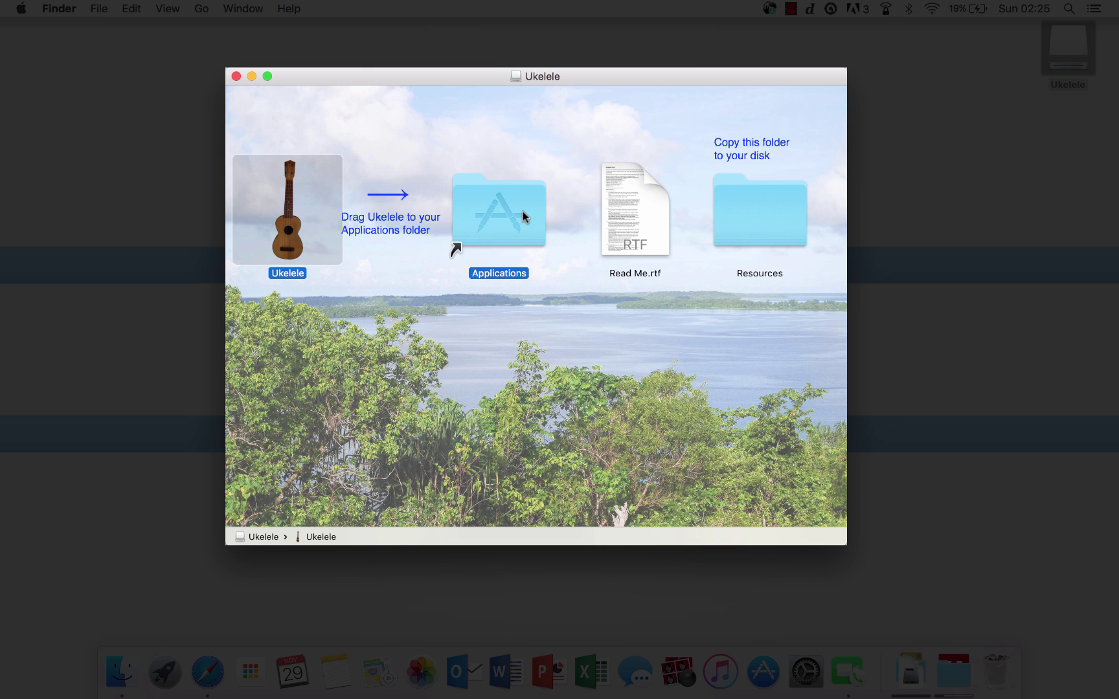
double_click(757, 227)
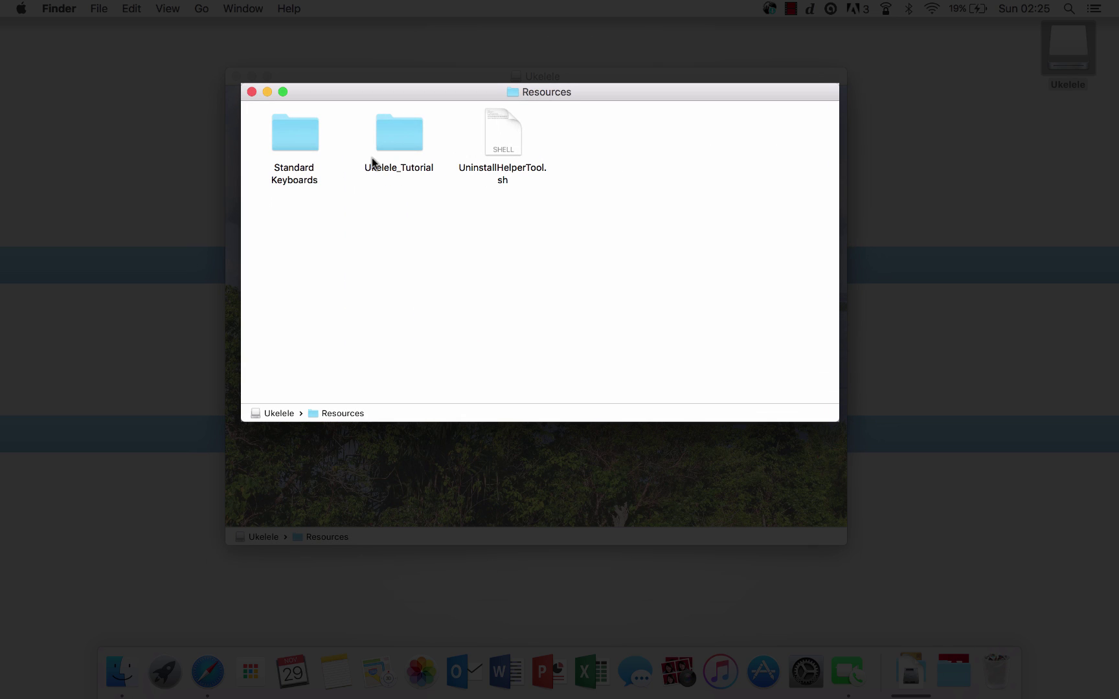
left_click(408, 138)
double_click(408, 138)
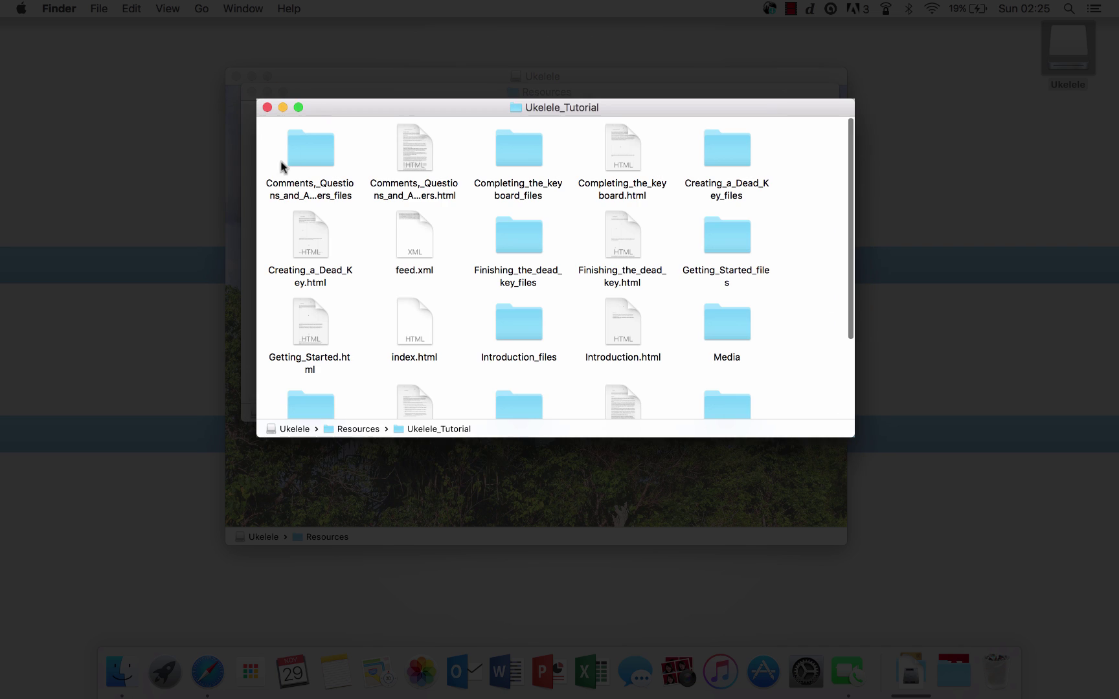
left_click(266, 108)
double_click(303, 129)
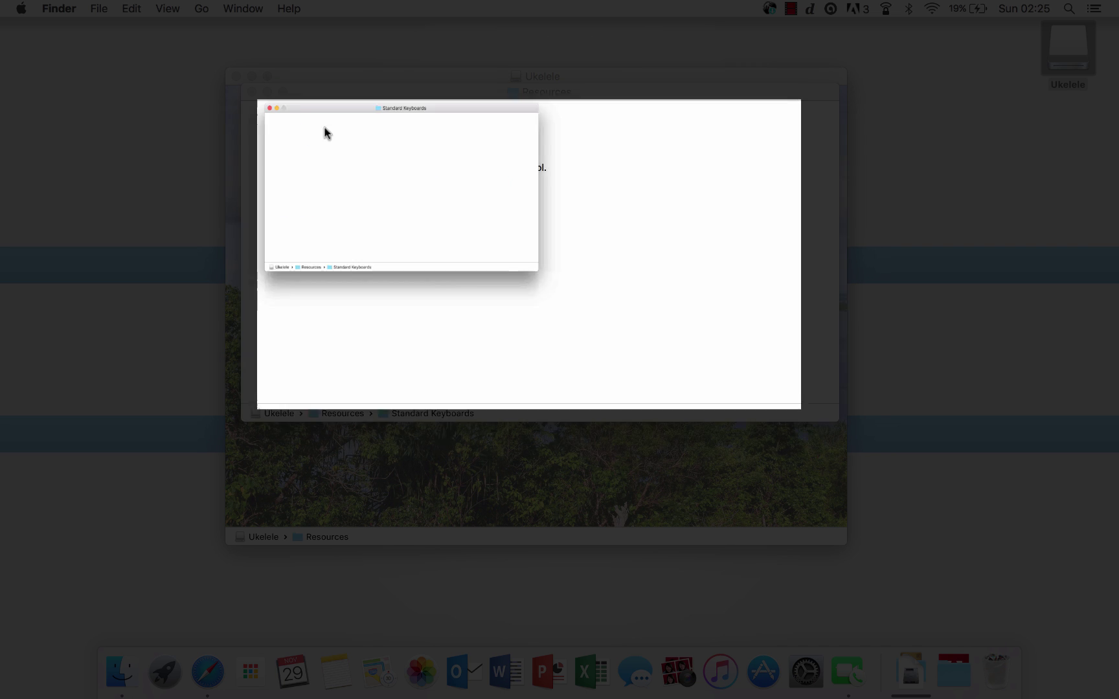
left_click(267, 108)
left_click(252, 92)
left_click(236, 77)
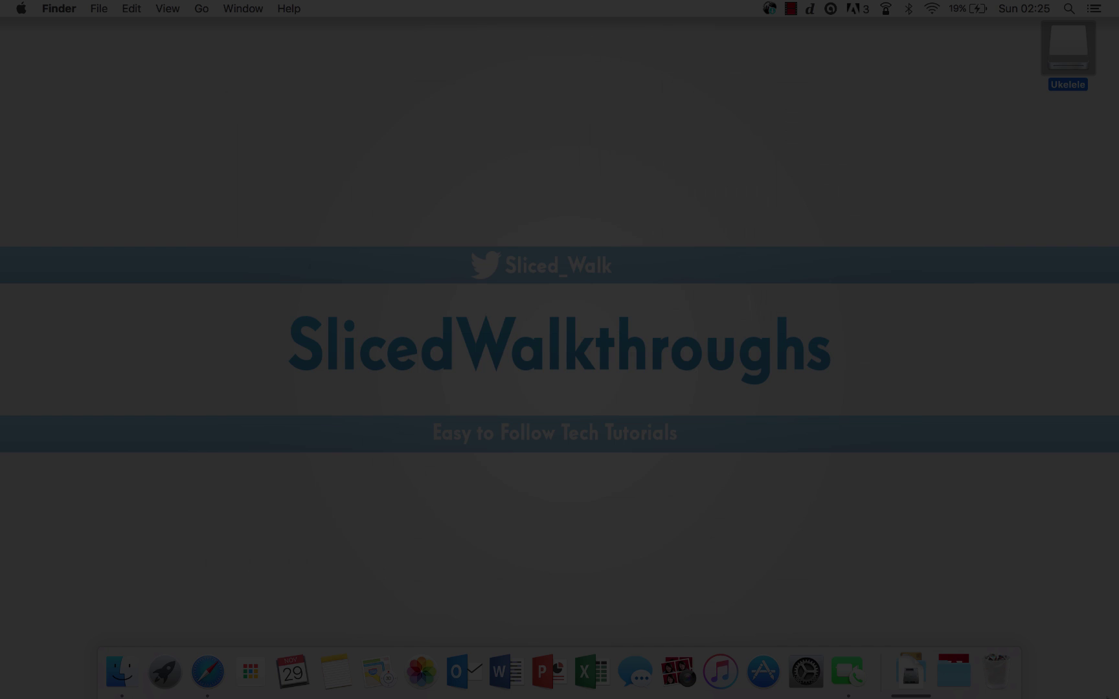
Step: Launch Ukelele from the Applications stack and allow the downloaded app to open
left_click(954, 674)
scroll(524, 484, "down", 10)
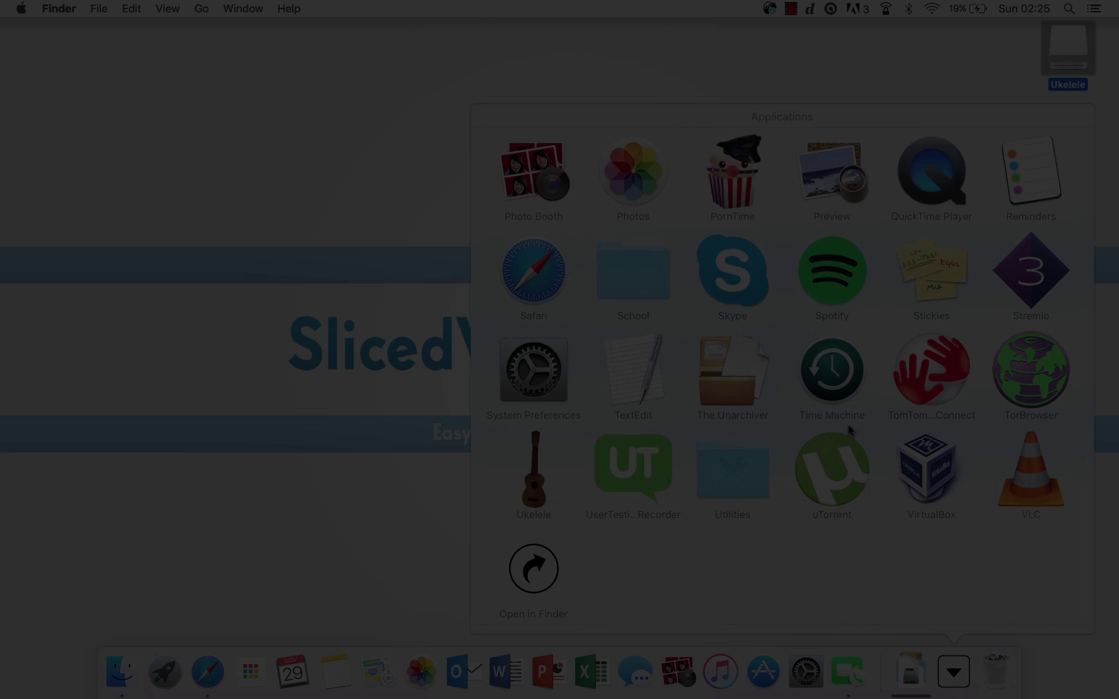
left_click(524, 485)
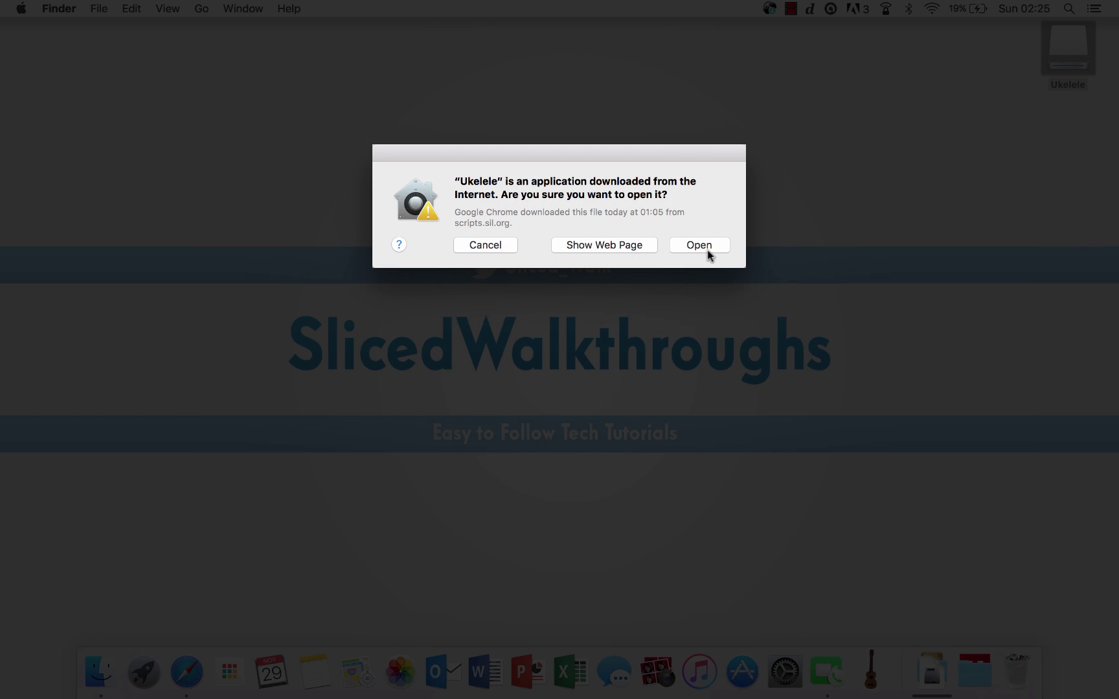
left_click(707, 249)
left_click_drag(472, 227, 562, 115)
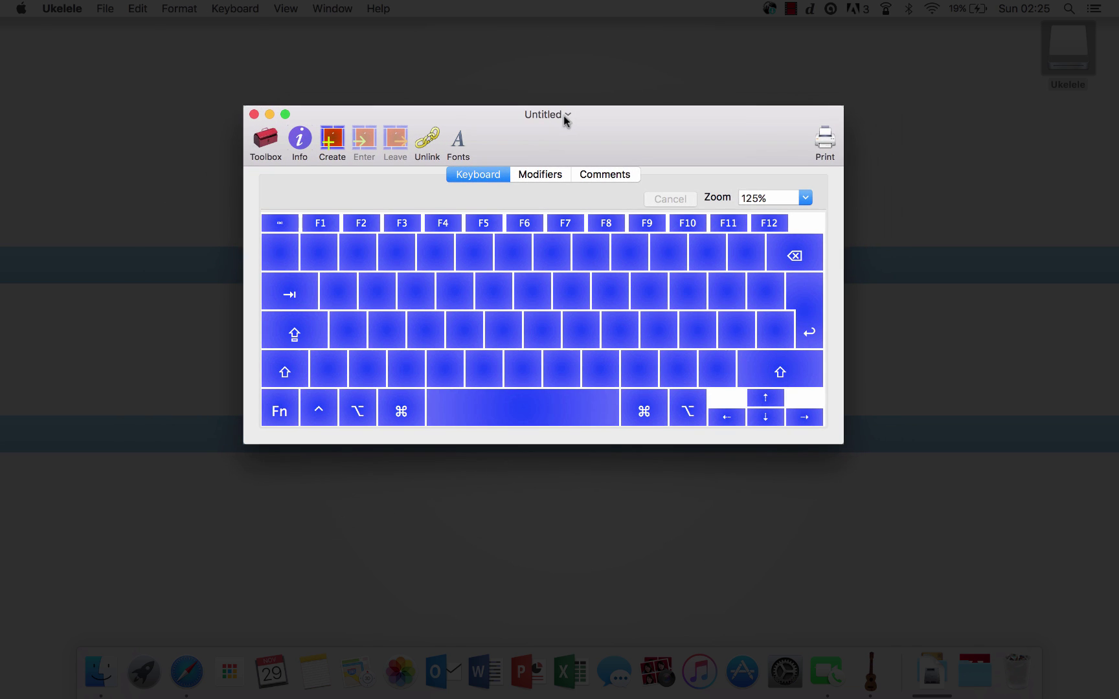
Step: Make a number-row key output 'Hello' and the H key output 'H'
double_click(544, 259)
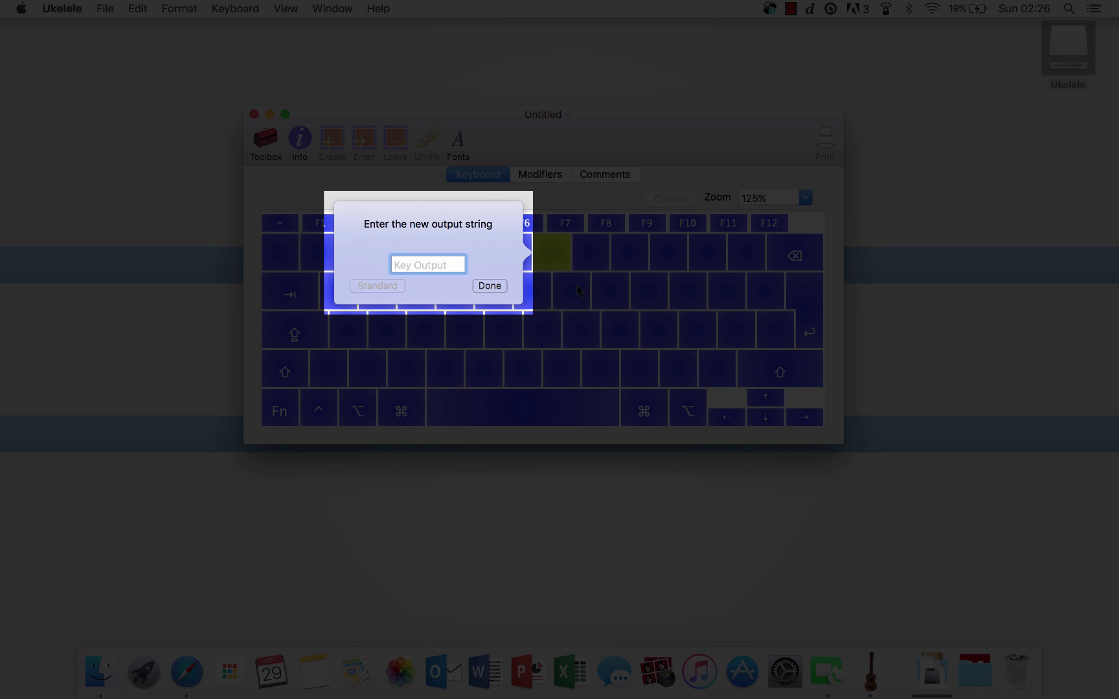
type("Hello")
key("Return")
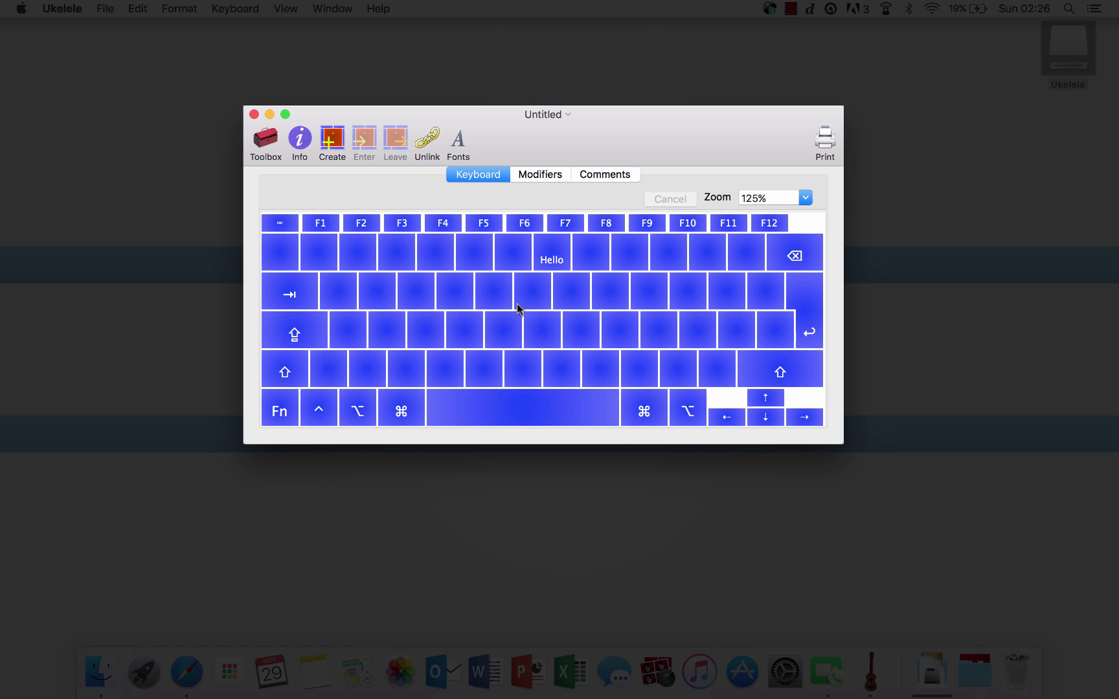
double_click(534, 322)
type("H")
key("Return")
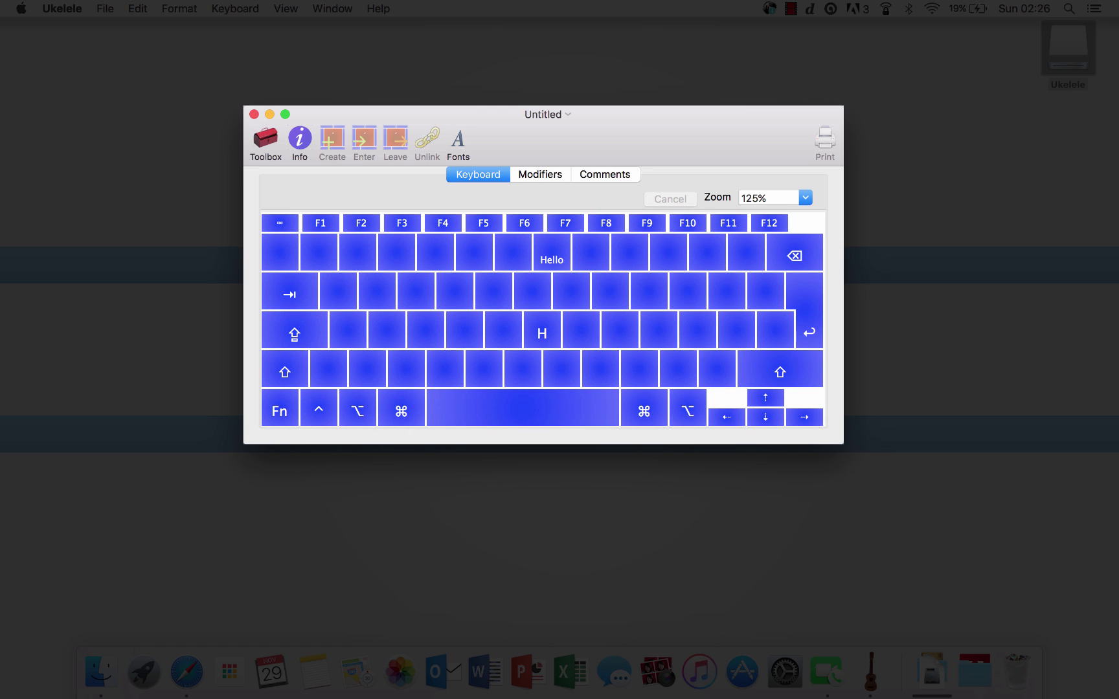
Step: On the shifted layer, set a number key's output to '#'
key("shift")
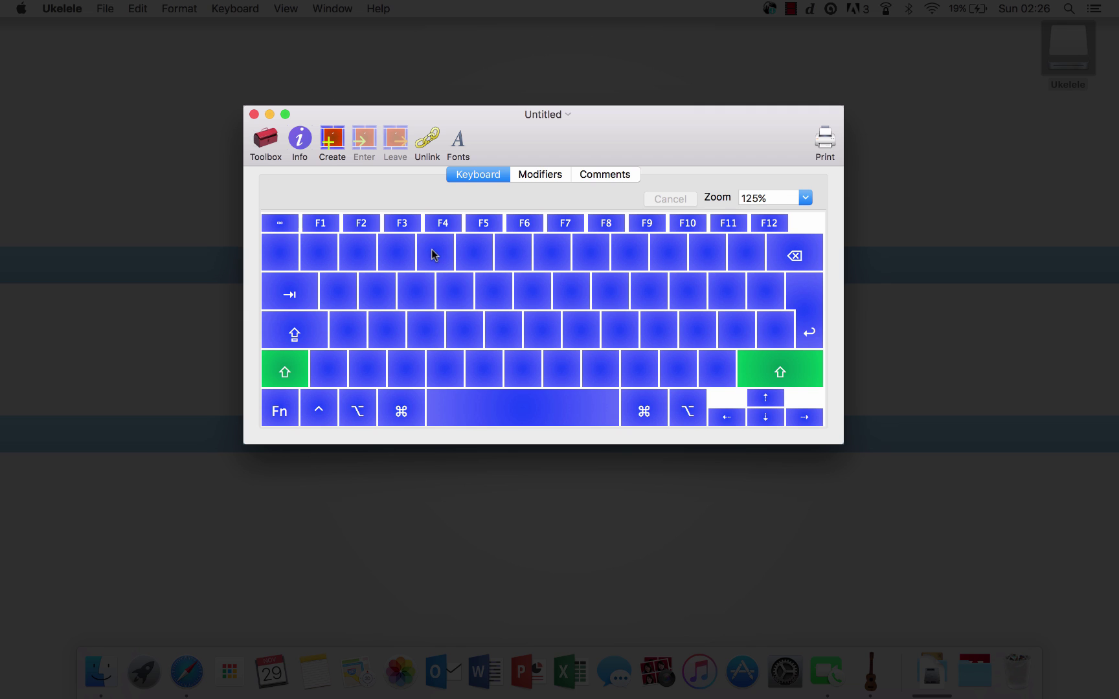
double_click(388, 251)
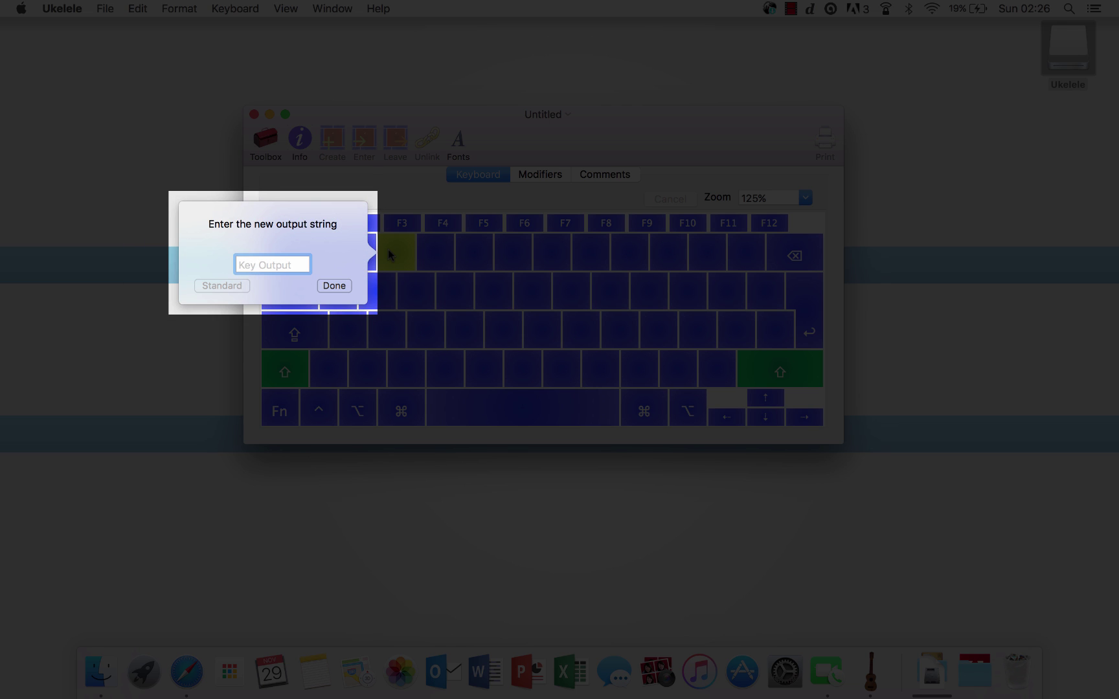
type("#")
left_click(334, 285)
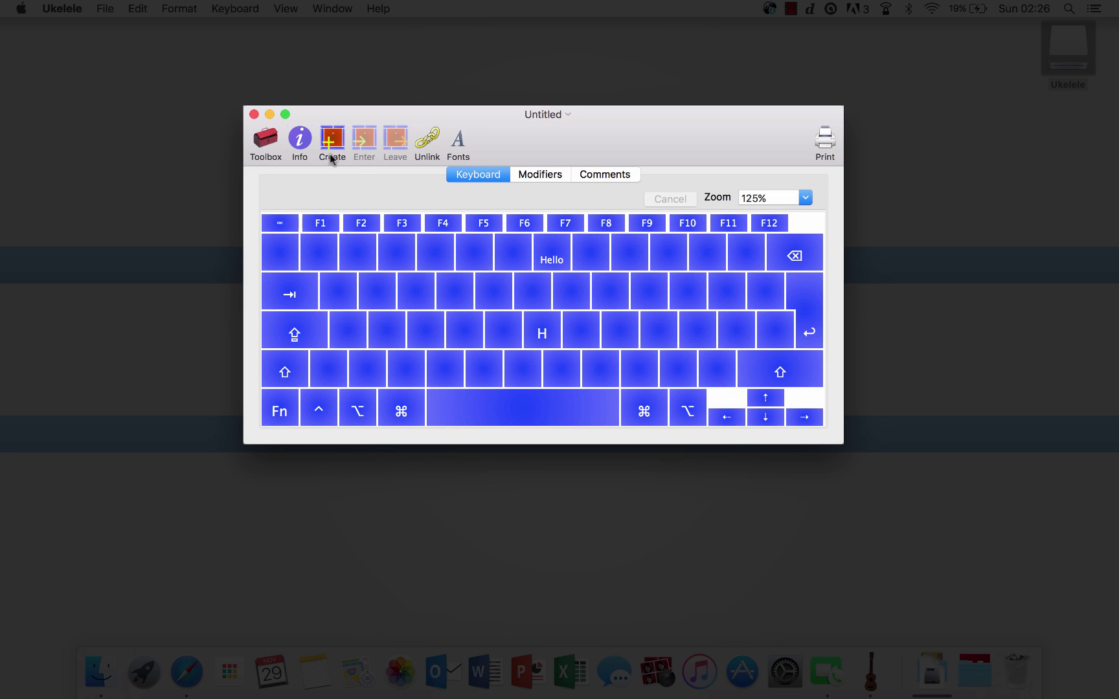
Step: Create a new layout bundle from the current input source and duplicate its British layout
left_click(104, 8)
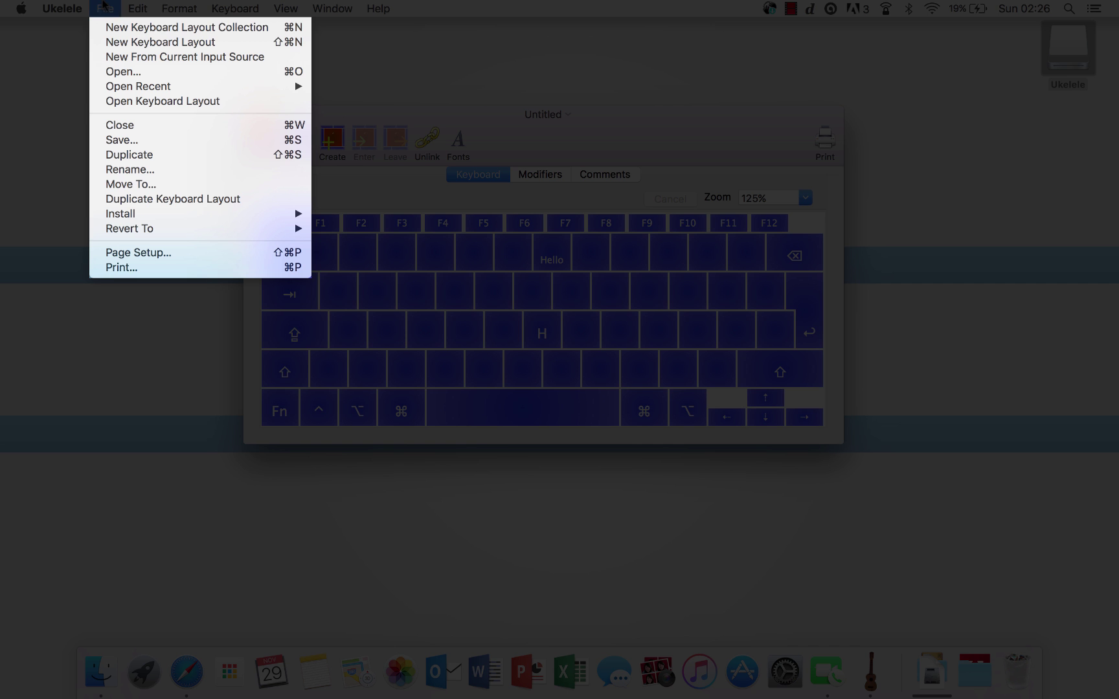
left_click(140, 58)
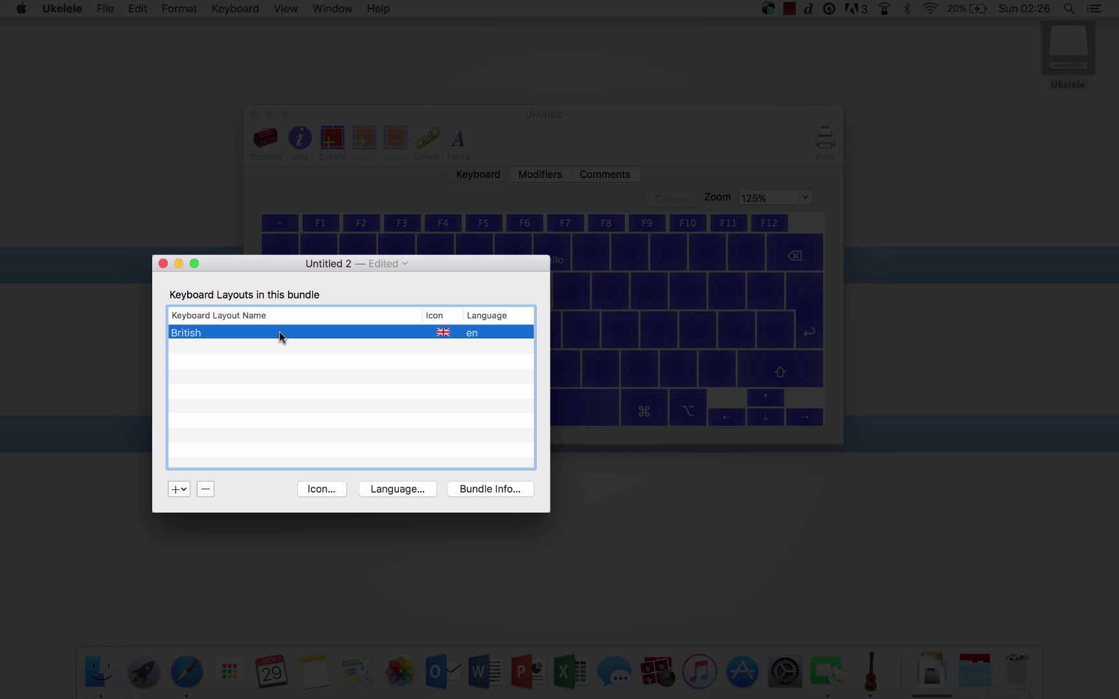
right_click(279, 332)
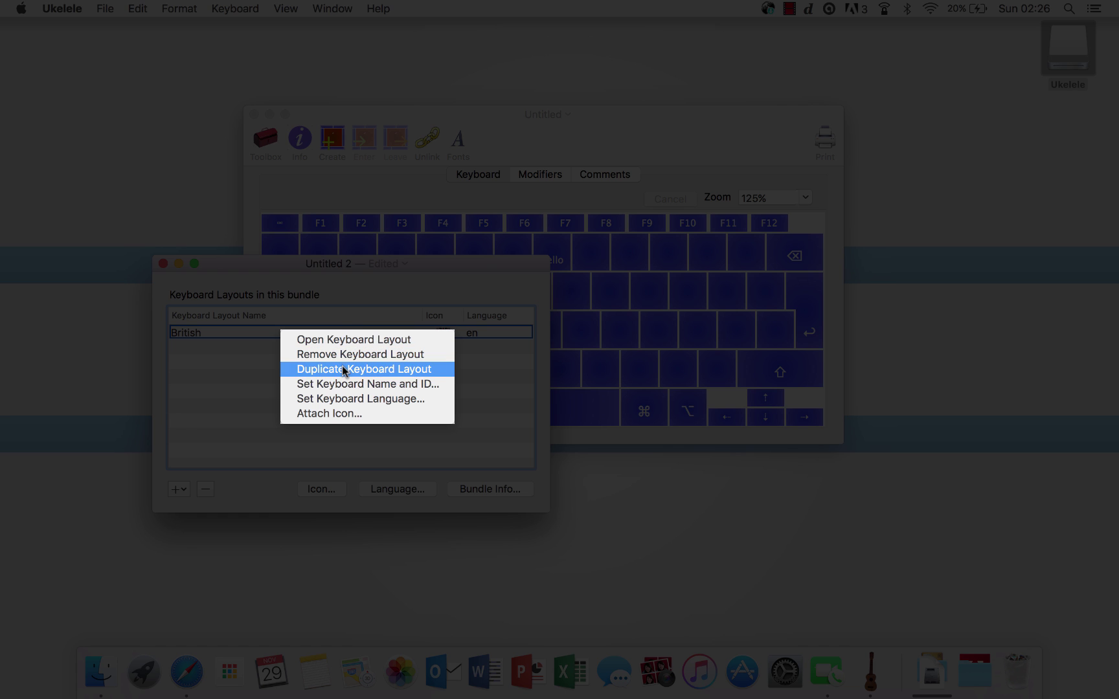
left_click(343, 369)
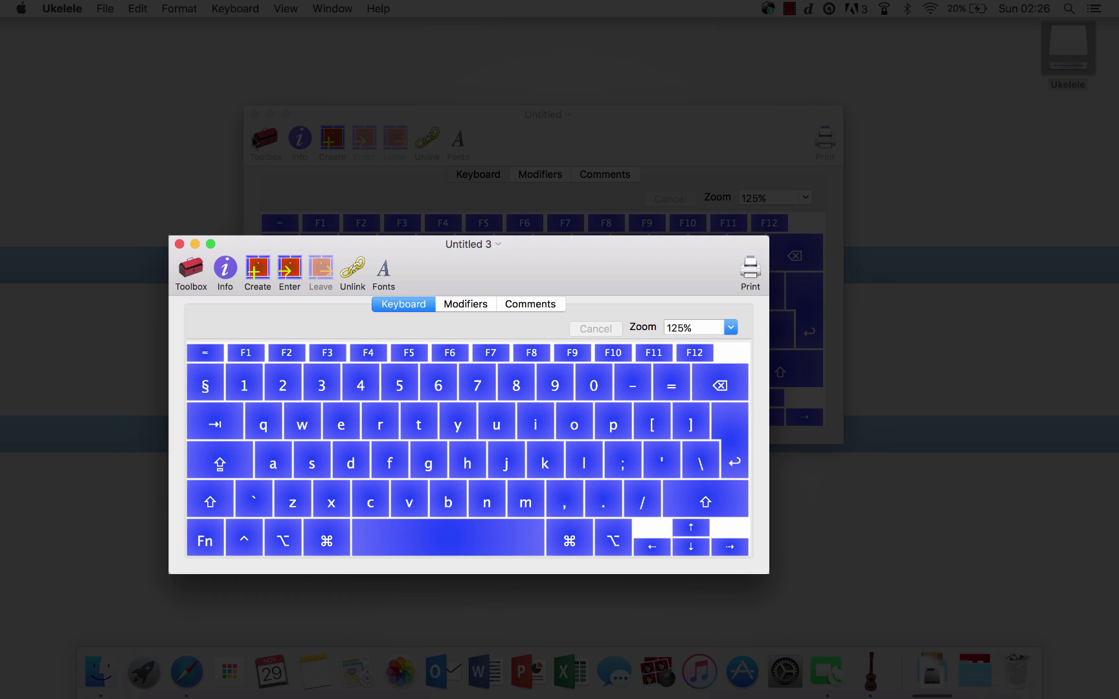
Step: Change the British layout's shifted £ key to output # instead
left_click(253, 117)
left_click_drag(531, 253, 606, 157)
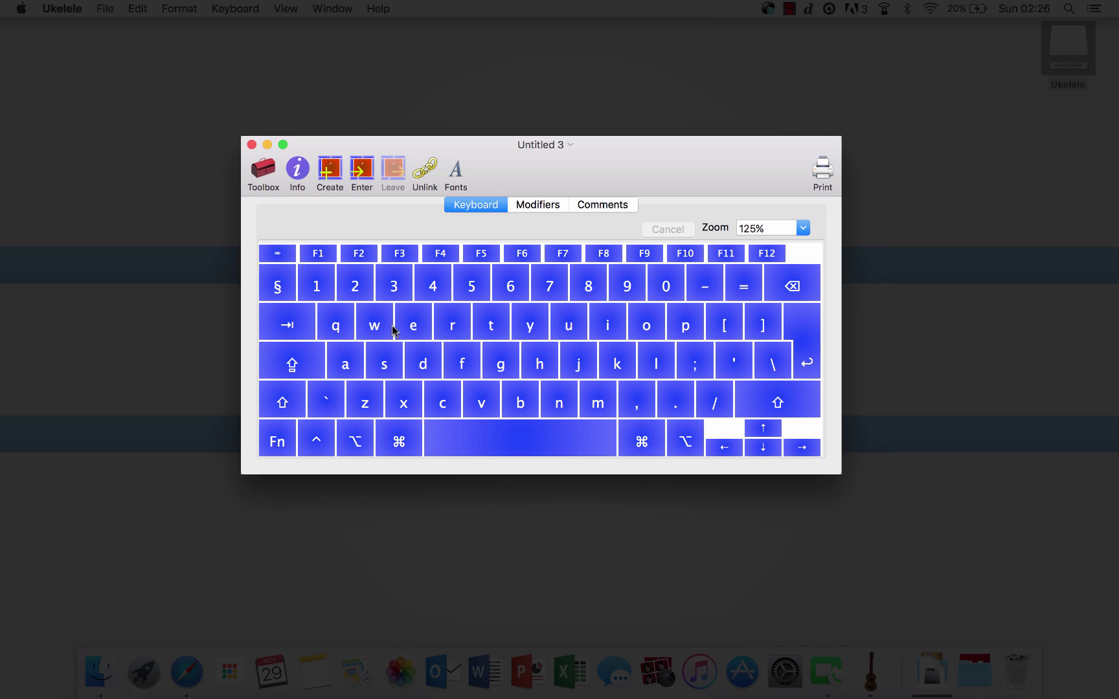
key("shift")
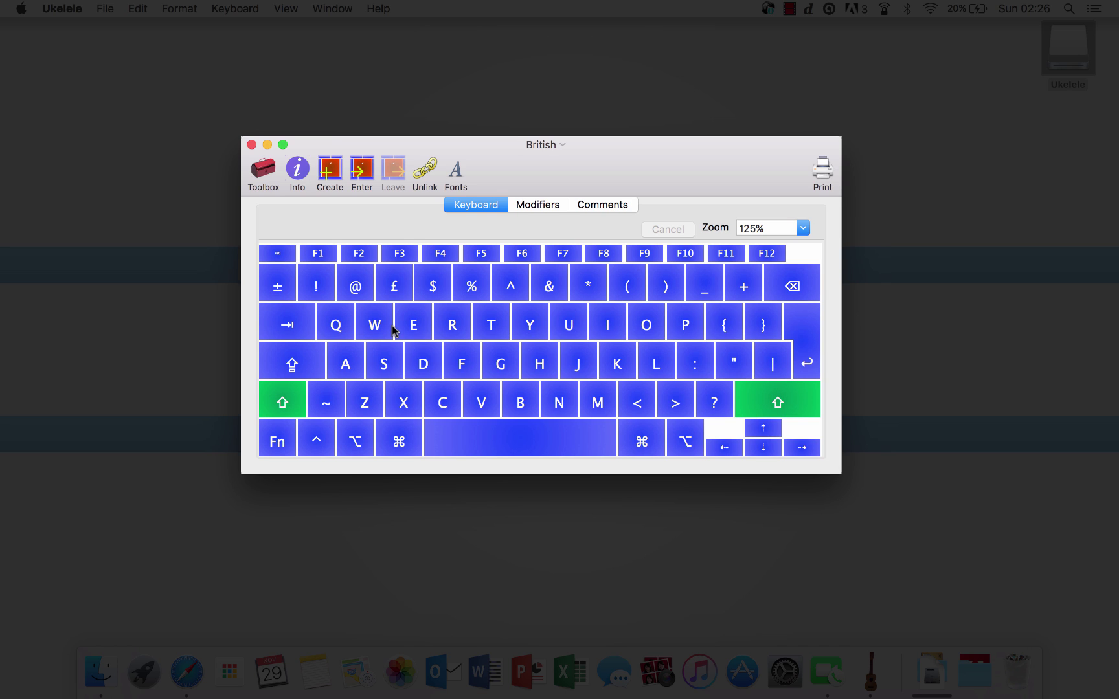
double_click(395, 287)
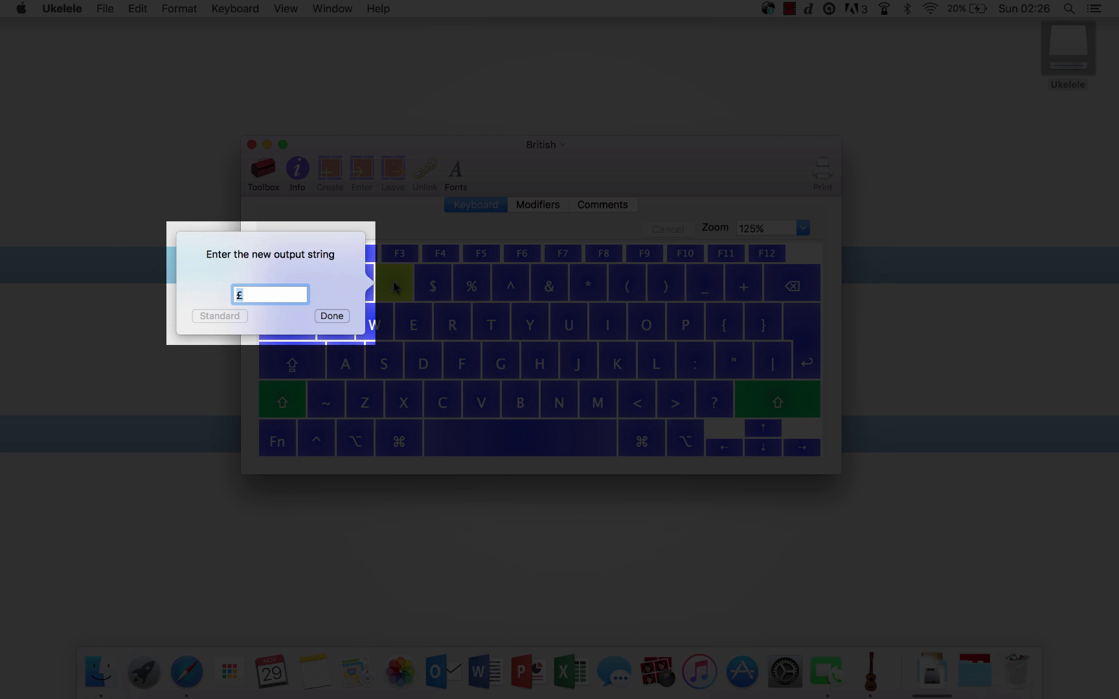
key("BackSpace")
type("#")
key("Return")
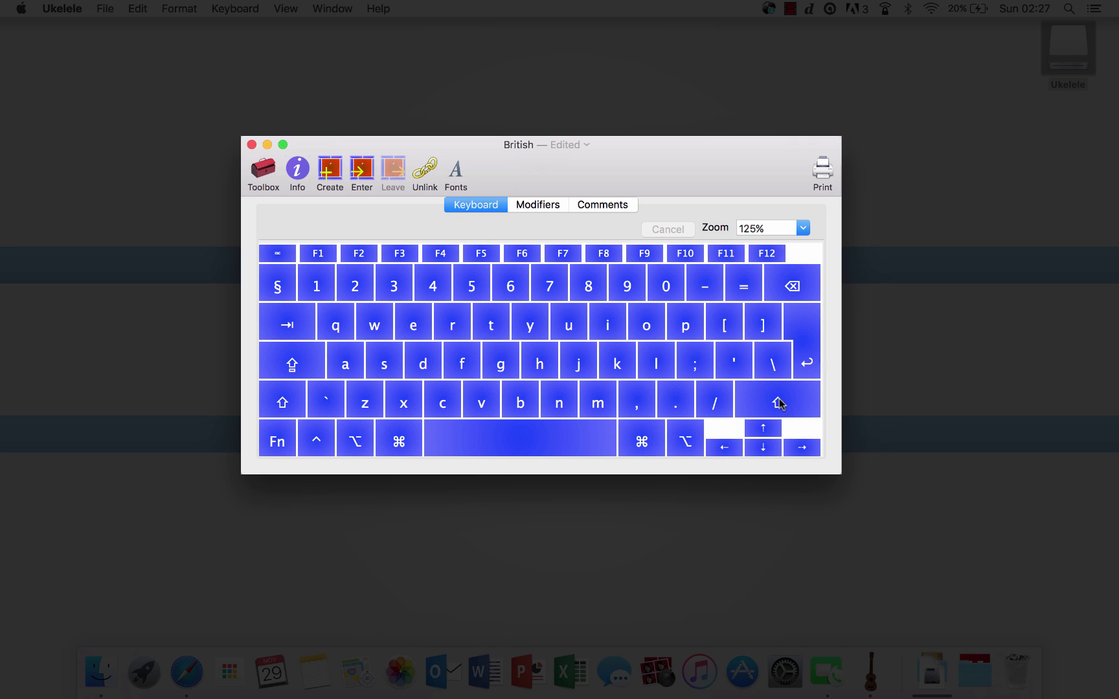
Step: Inspect the up-arrow key's output code unchanged and begin entering a dead key state
left_click(777, 432)
left_click(776, 431)
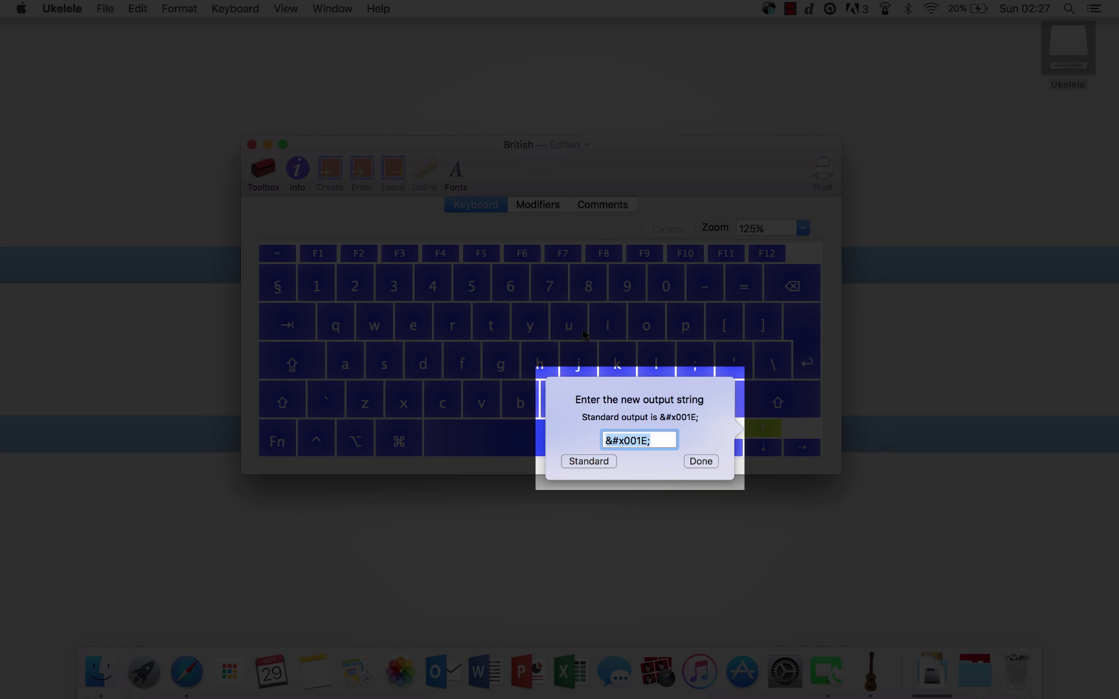
left_click(663, 440)
left_click_drag(672, 441, 574, 438)
left_click(694, 461)
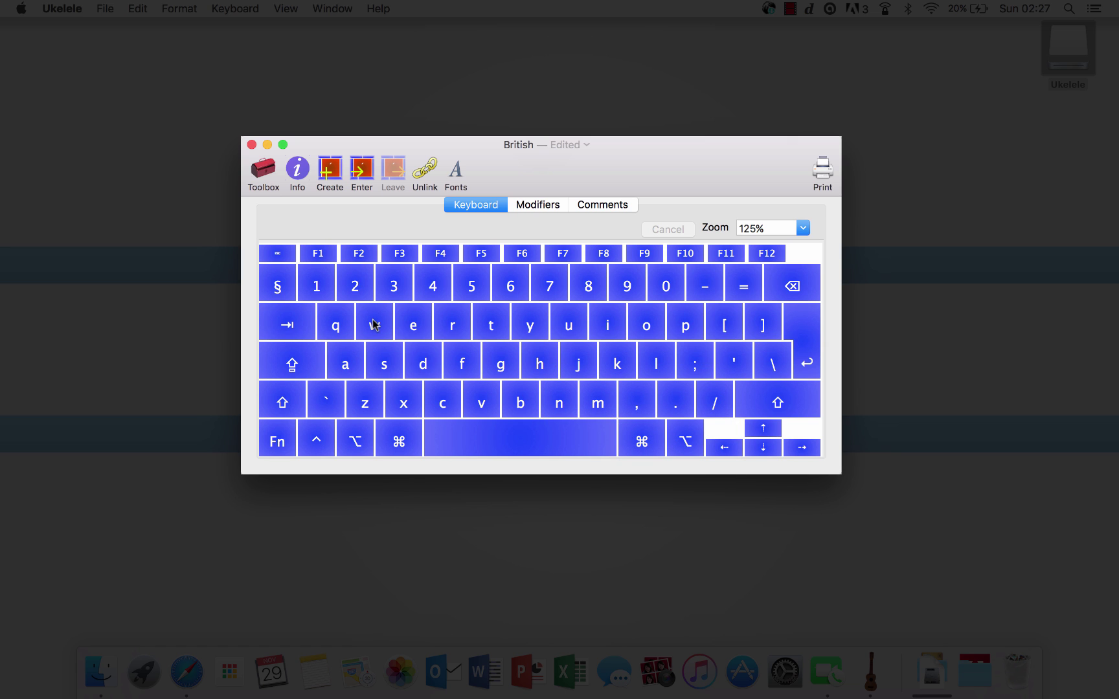
left_click(360, 177)
Step: Enter dead key state 2 to view the umlaut vowels ä, ë, ü, then leave it
left_click(493, 303)
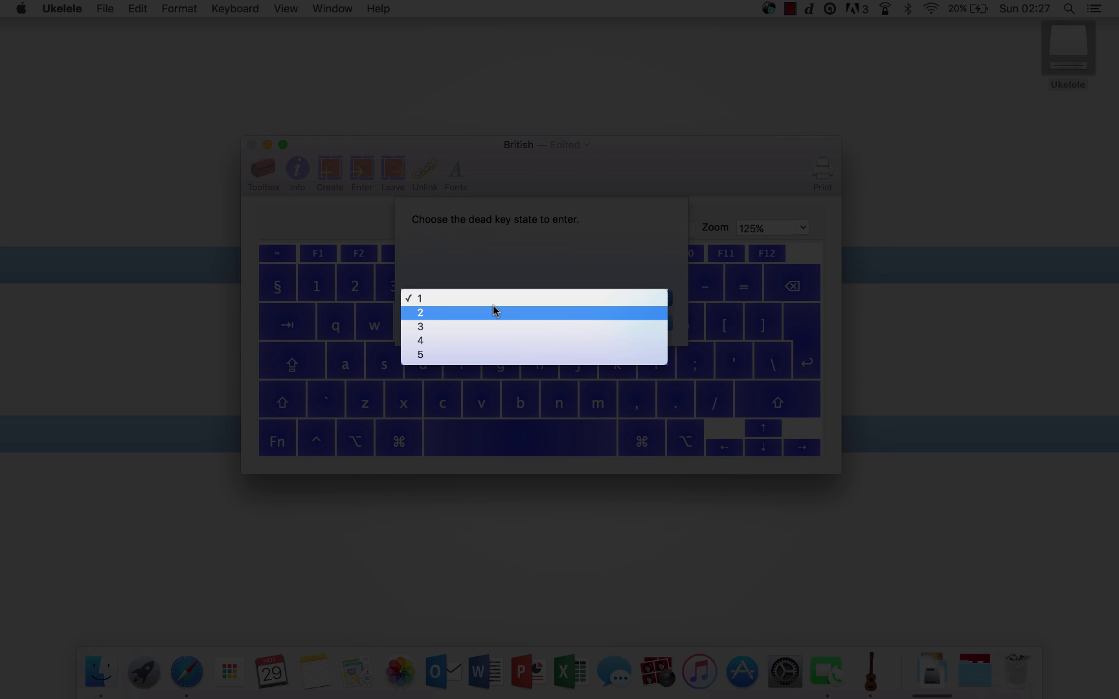
left_click(493, 305)
left_click(649, 328)
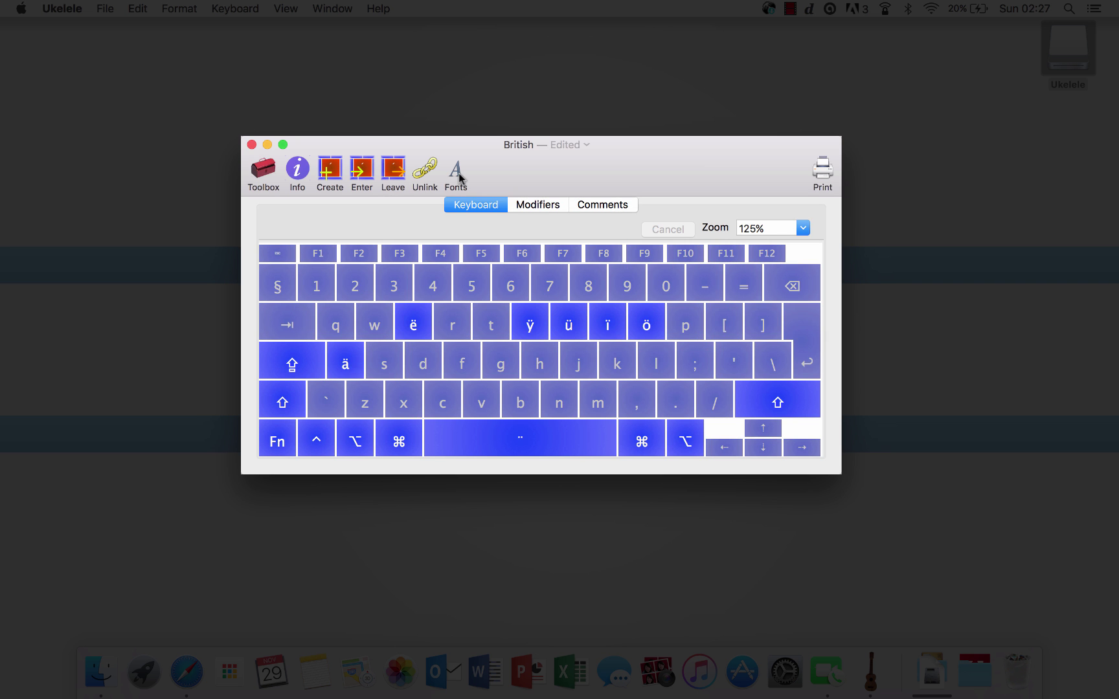
left_click(400, 172)
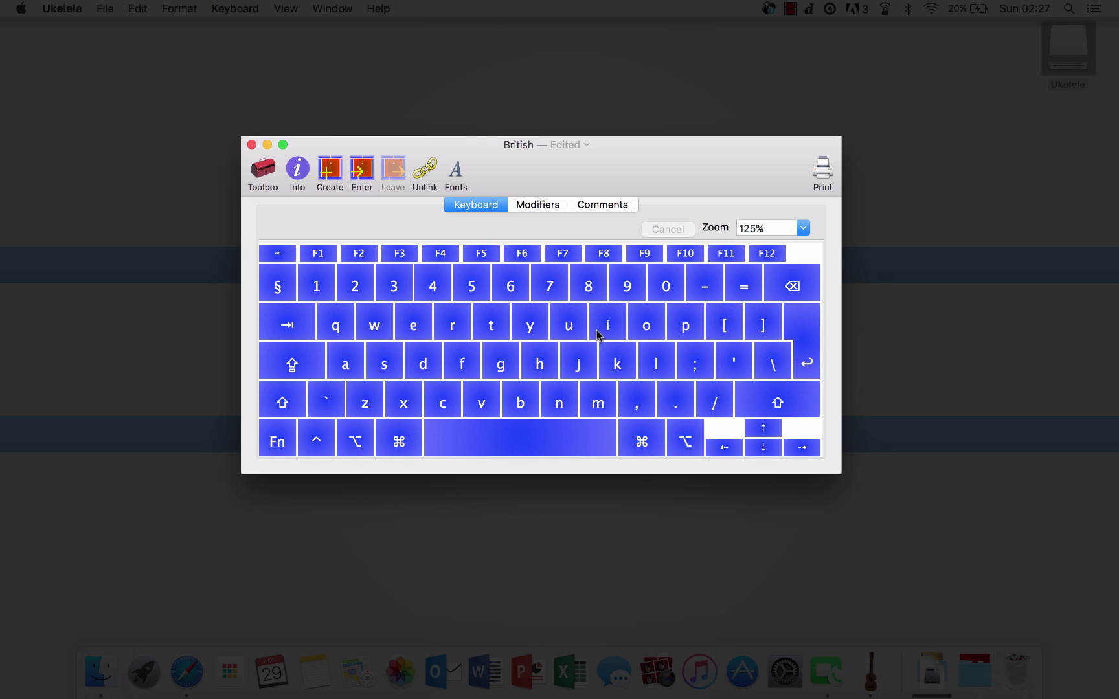
double_click(317, 255)
left_click(262, 287)
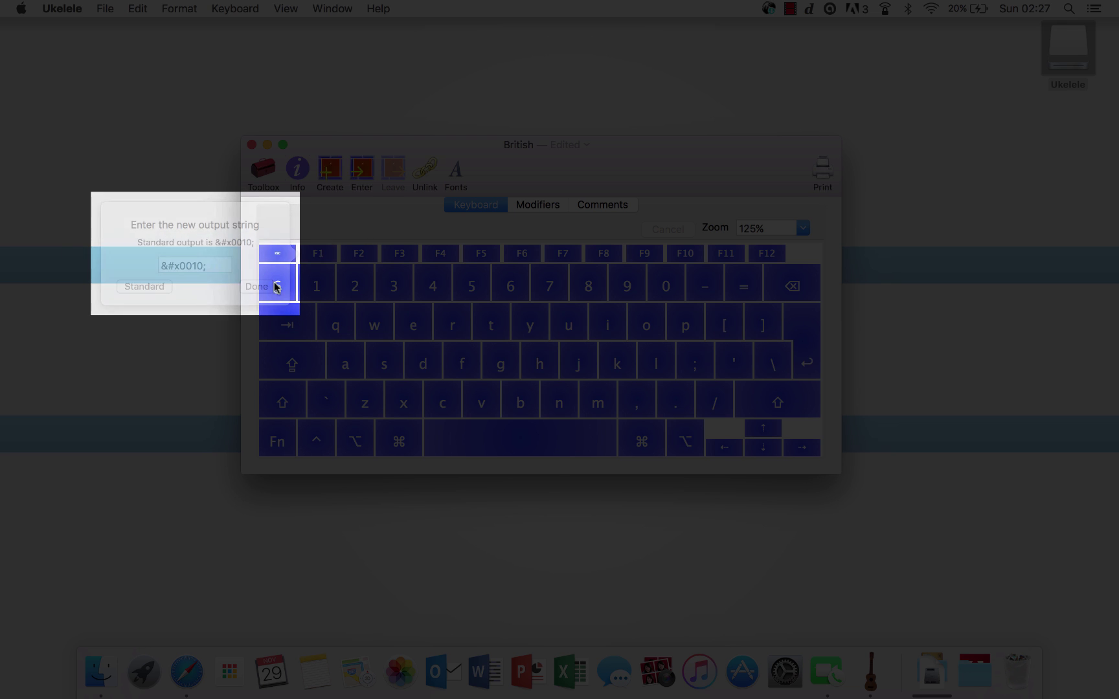
double_click(317, 253)
left_click(224, 263)
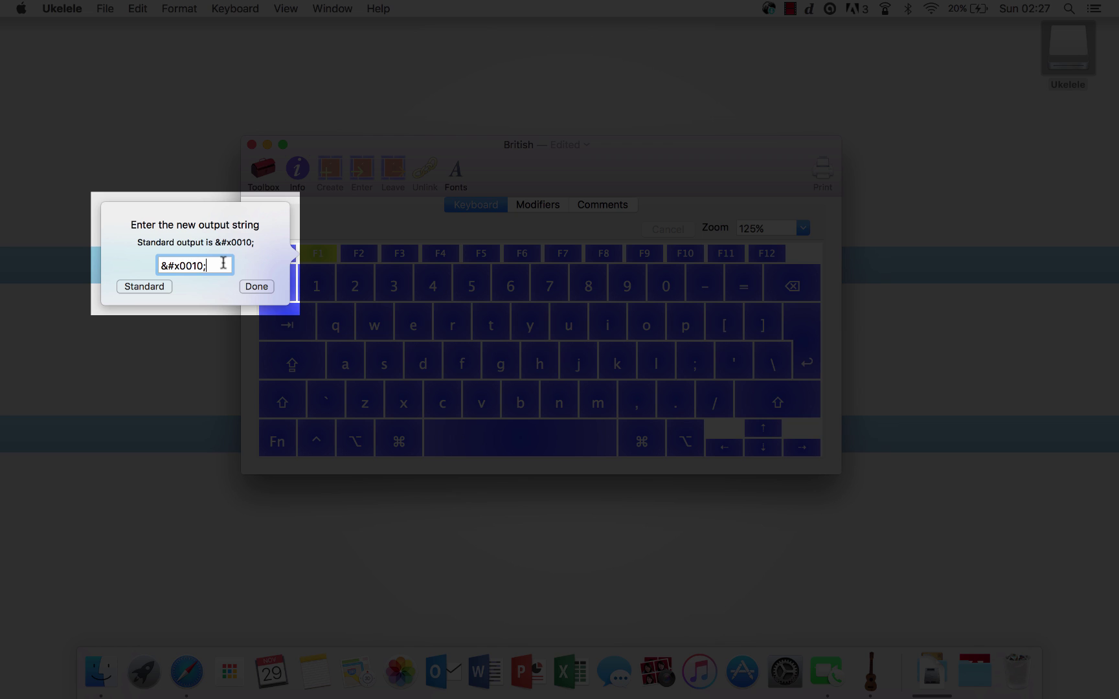
left_click_drag(223, 263, 140, 262)
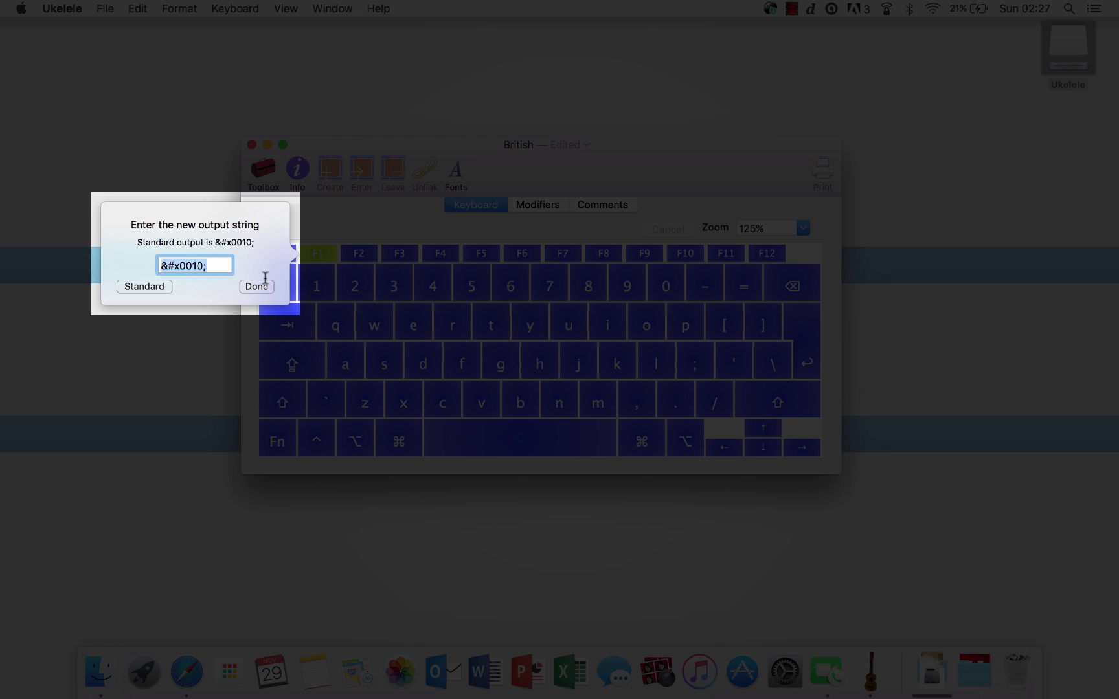
key("BackSpace")
type("Hello")
key("Return")
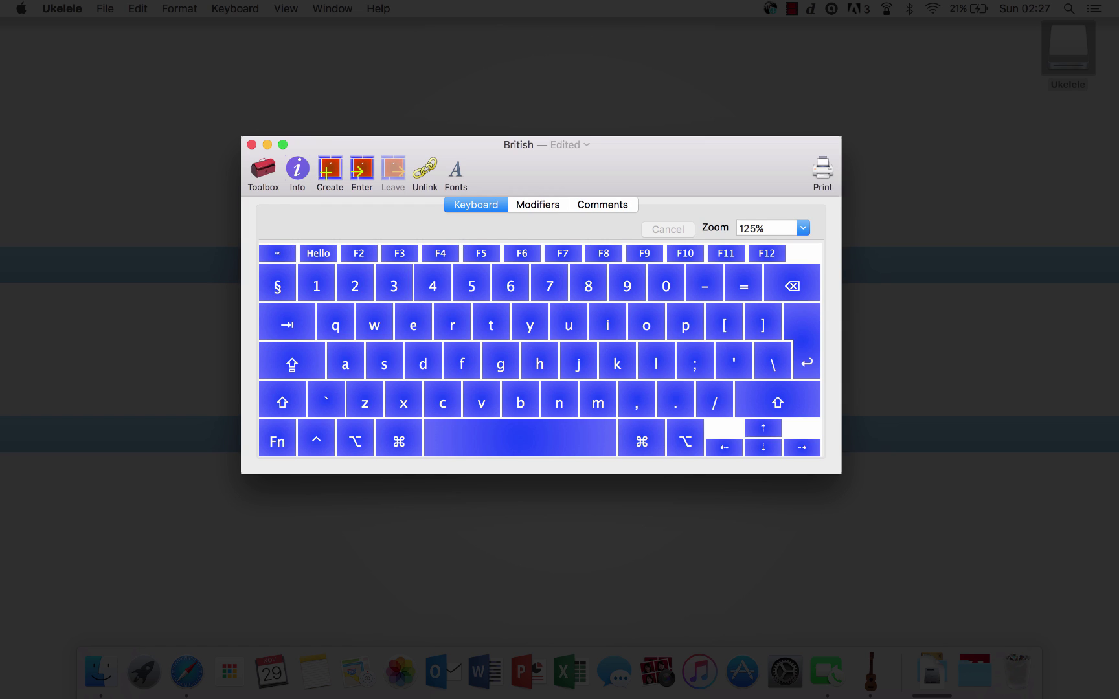
double_click(322, 252)
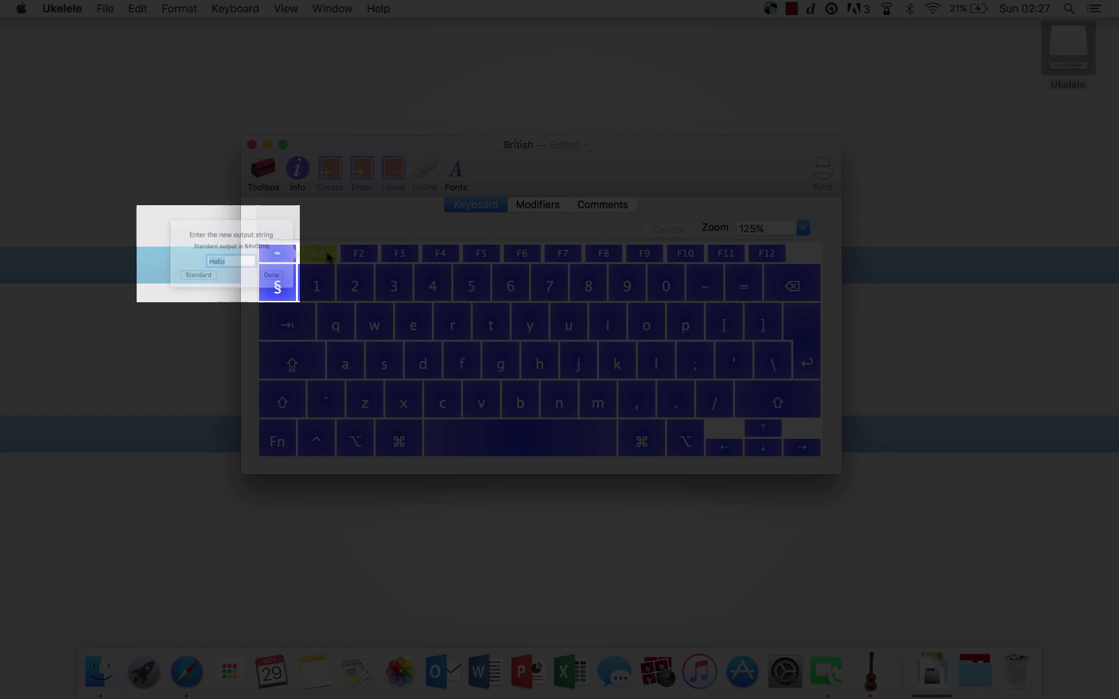
left_click(165, 292)
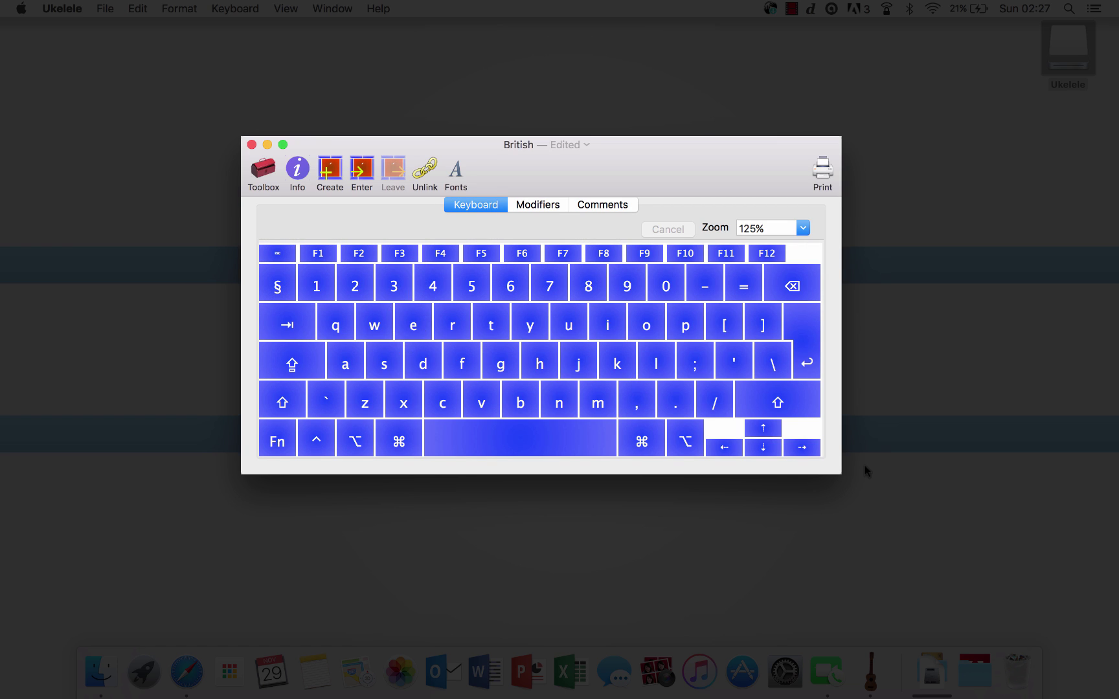
Step: Set the h key to output 'Hello' and F1 to output 'Hi'
key("shift")
key("alt")
double_click(544, 362)
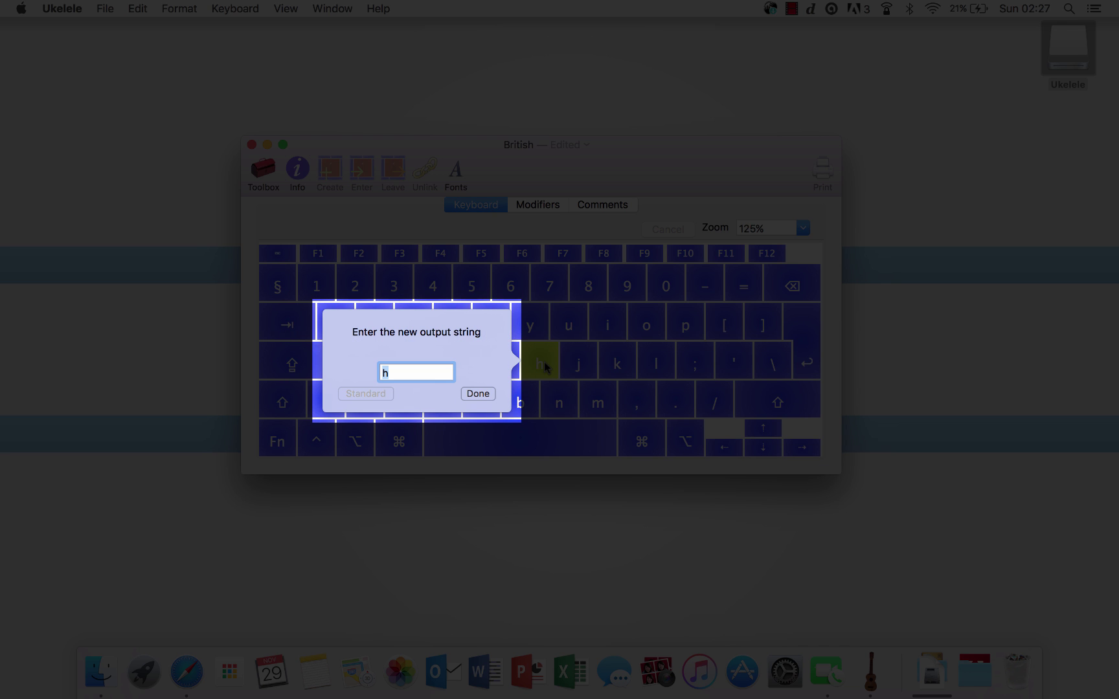
type("Hello")
key("Return")
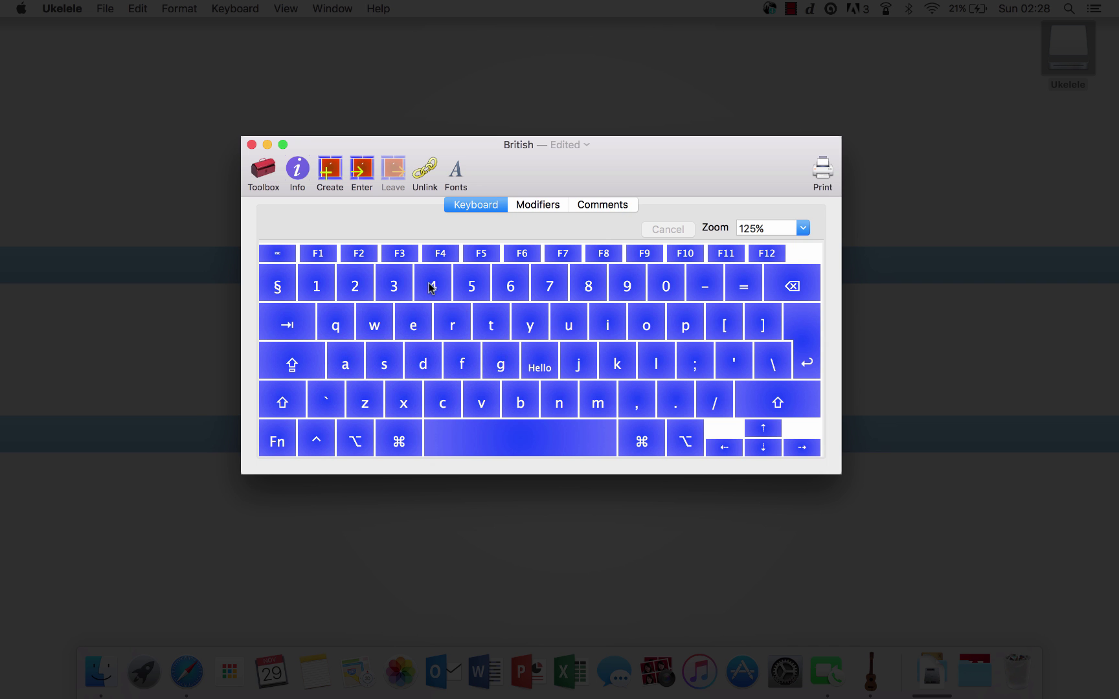
type("Hi")
key("Return")
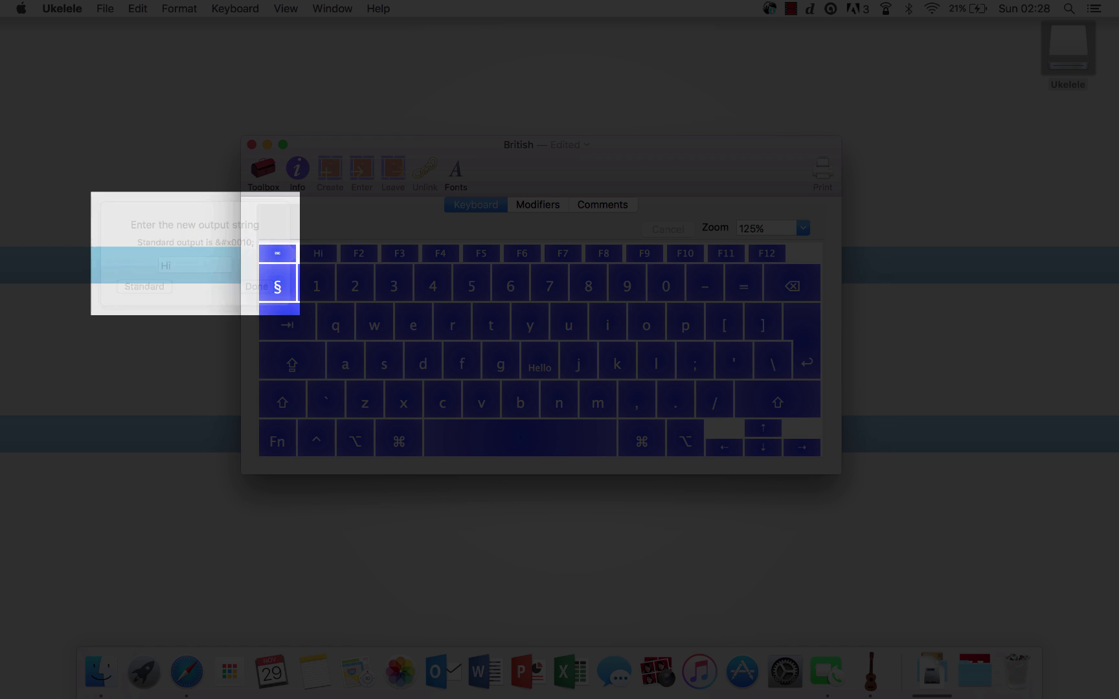
Step: Make F2 output 'Welcome' and preview the Shift and Control layers
double_click(349, 259)
type("Welcome")
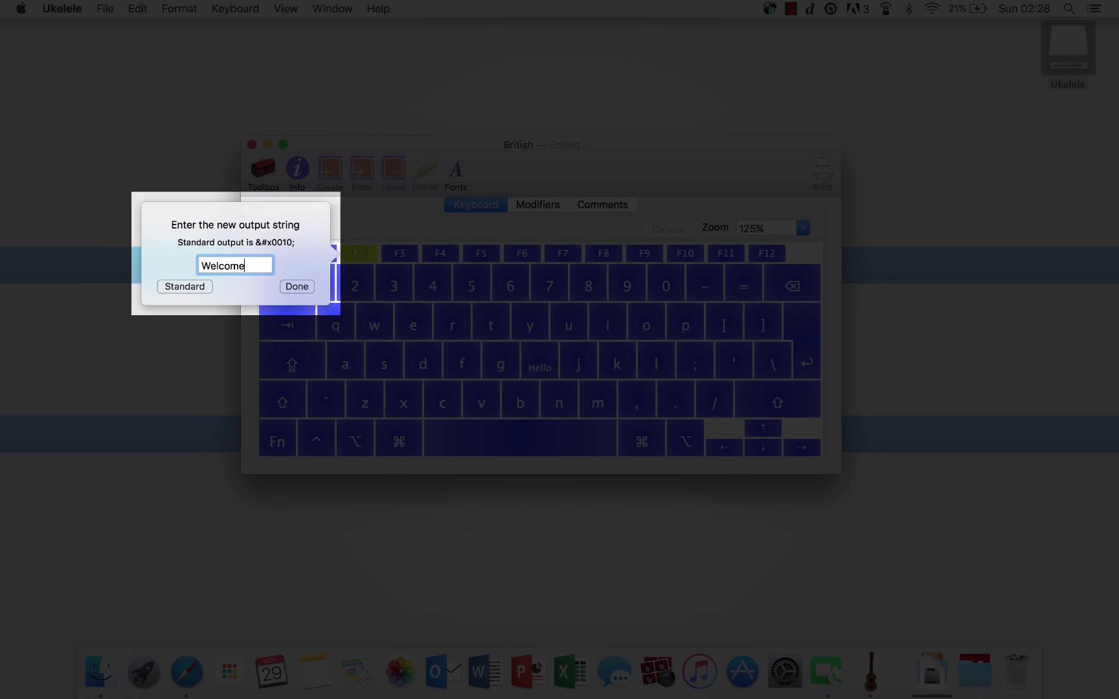
key("Return")
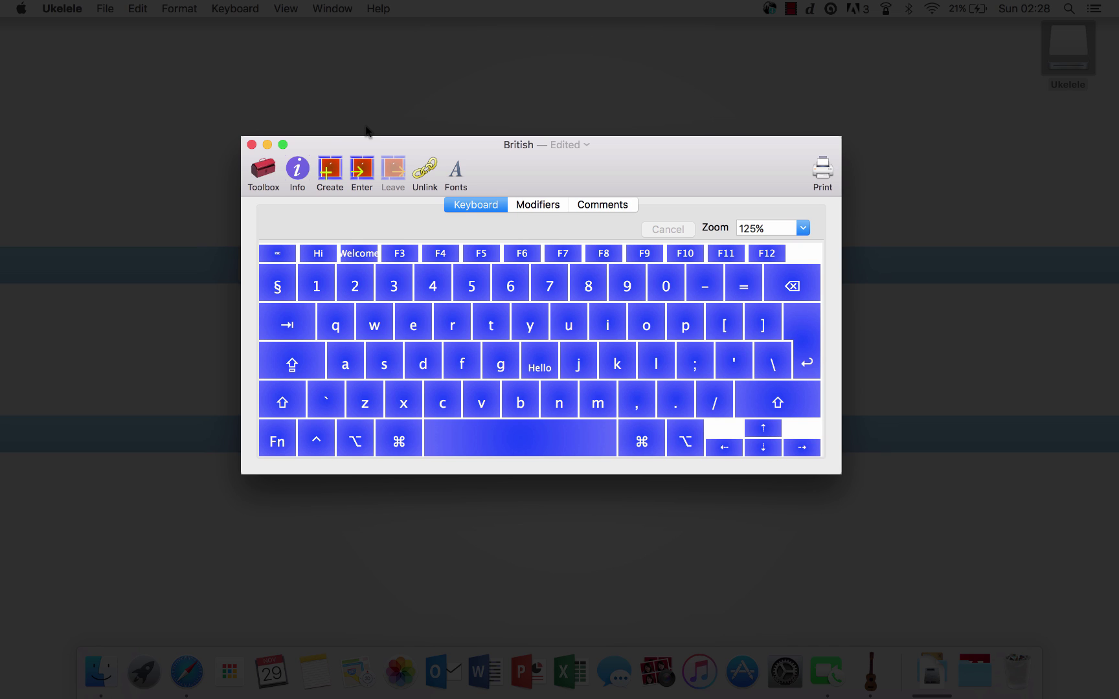
key("shift")
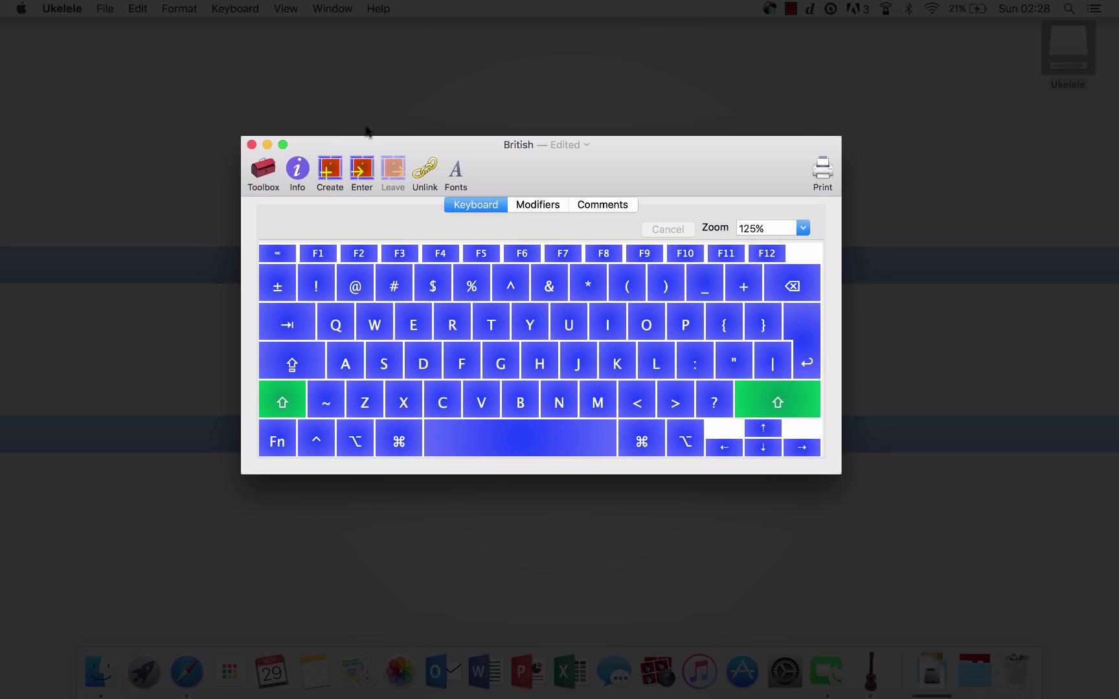
key("shift")
key("ctrl")
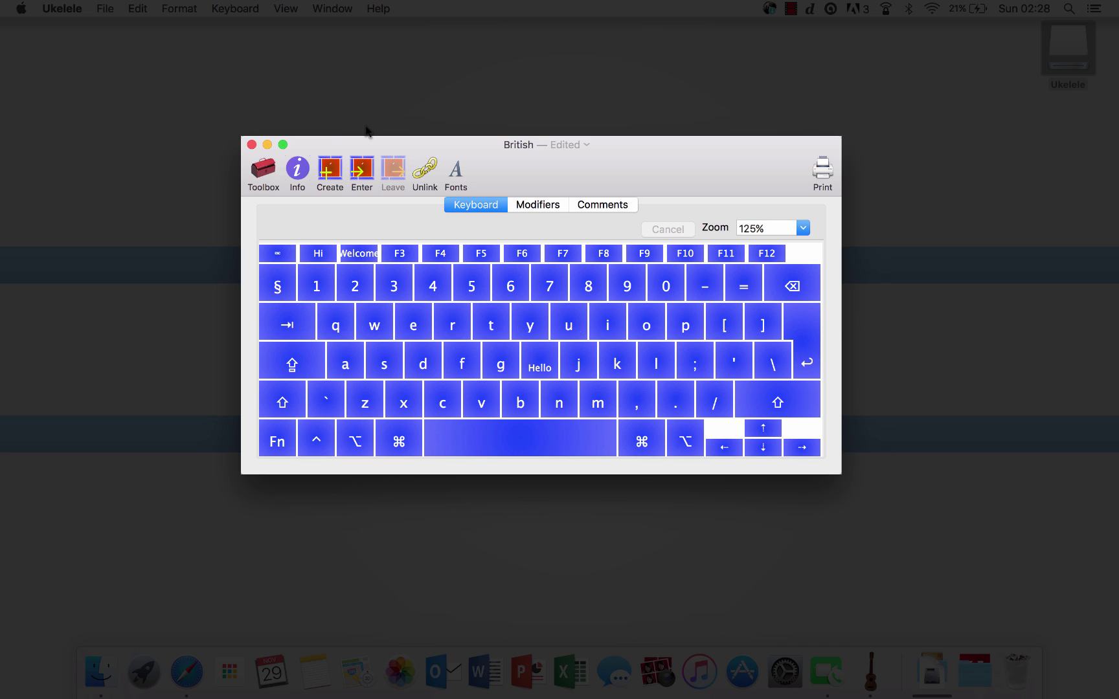
key("ctrl")
Step: Save the layout bundle to the Desktop as 'British-Modified' instead of 'Untitled 3'
left_click(107, 6)
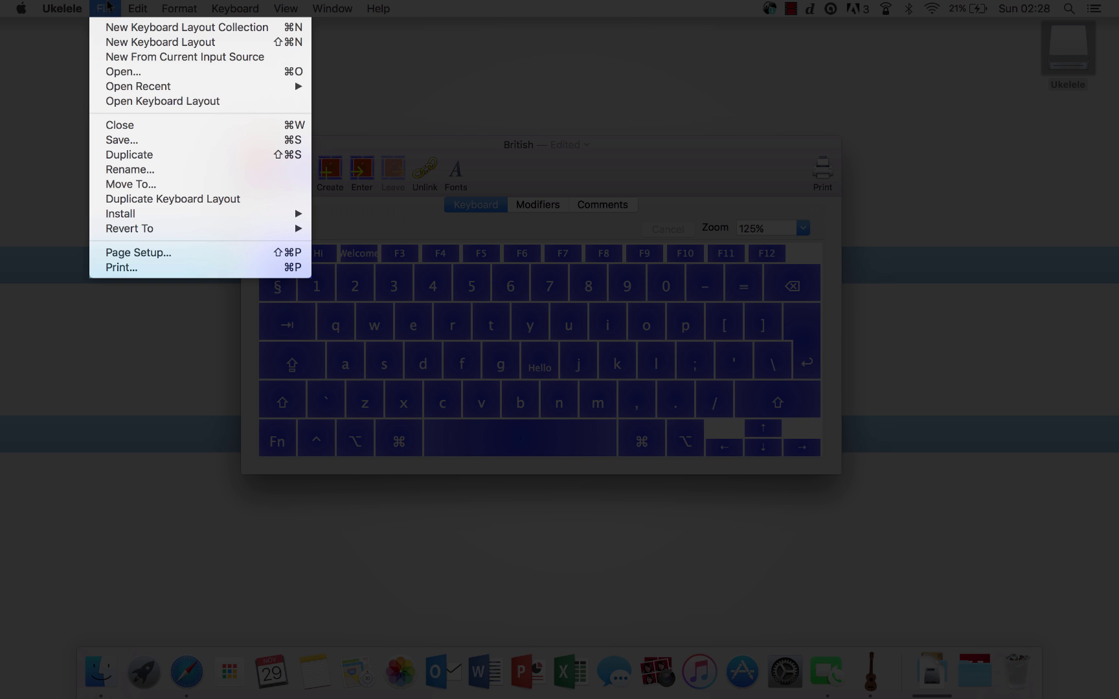
left_click(141, 141)
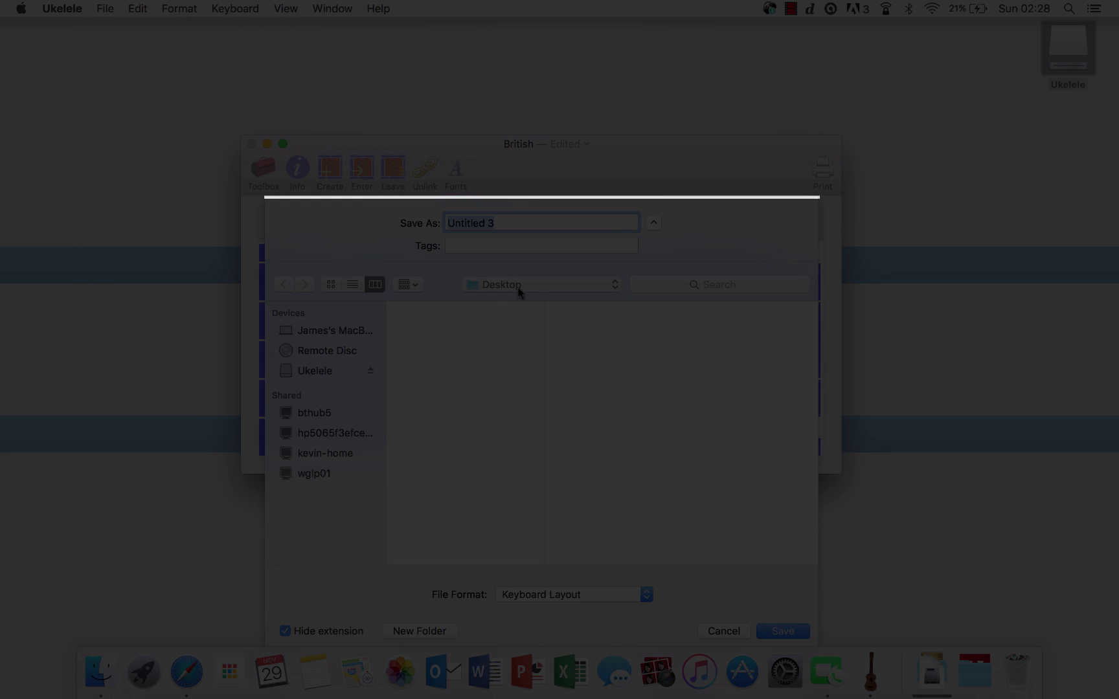
key("BackSpace")
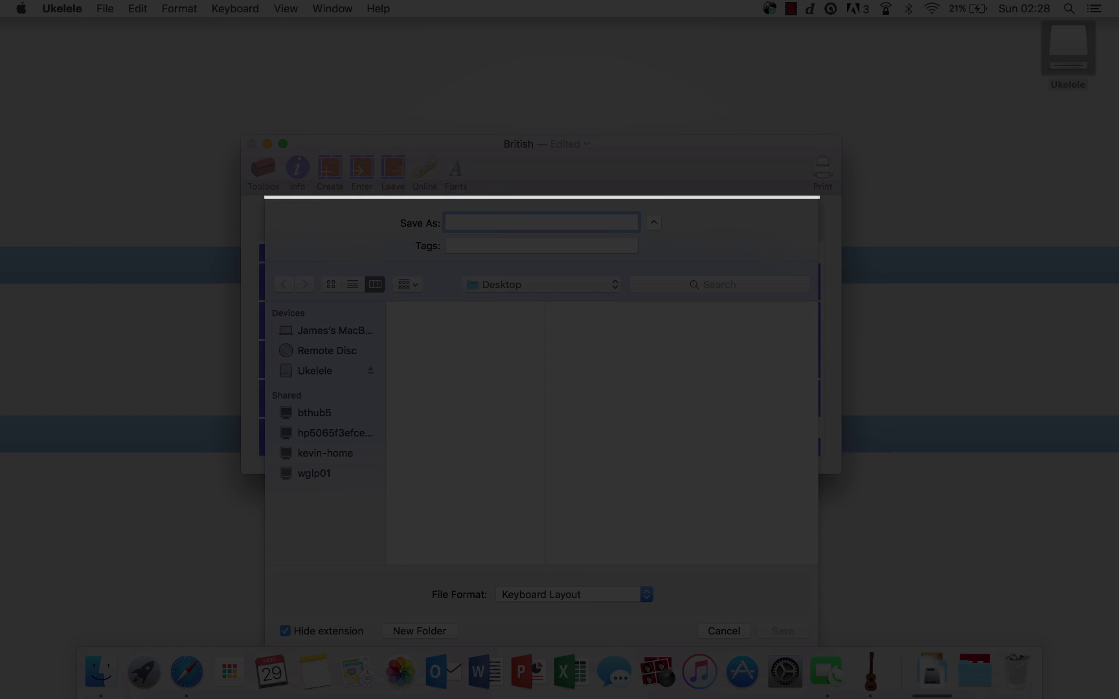
type("Britis")
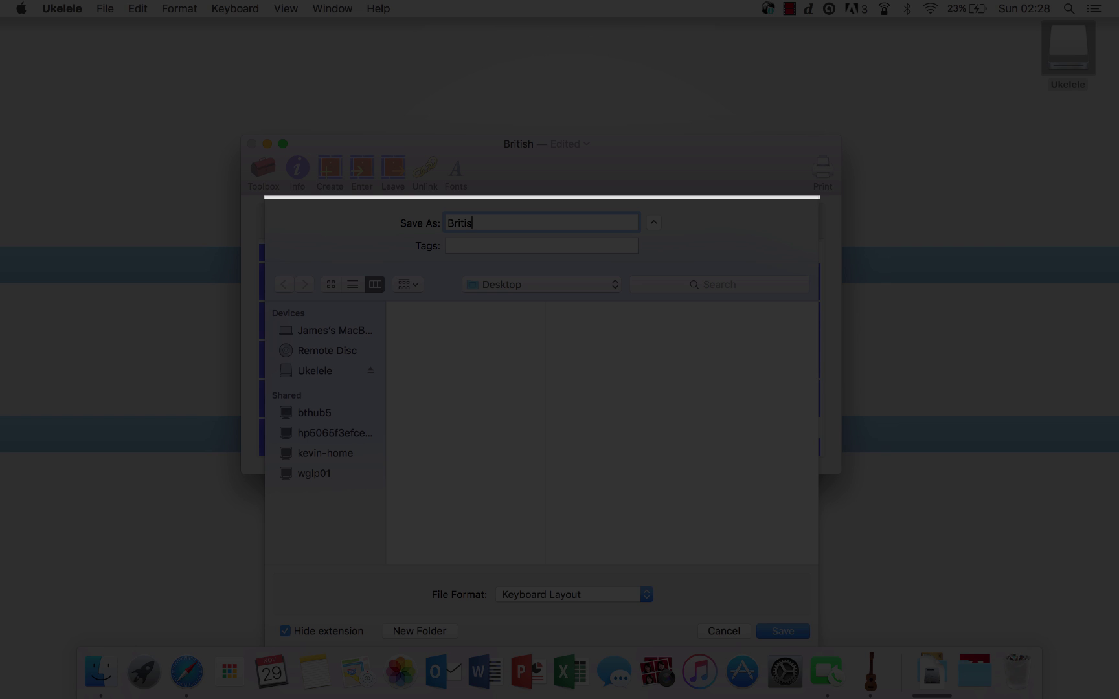
type("h-Modified")
key("Return")
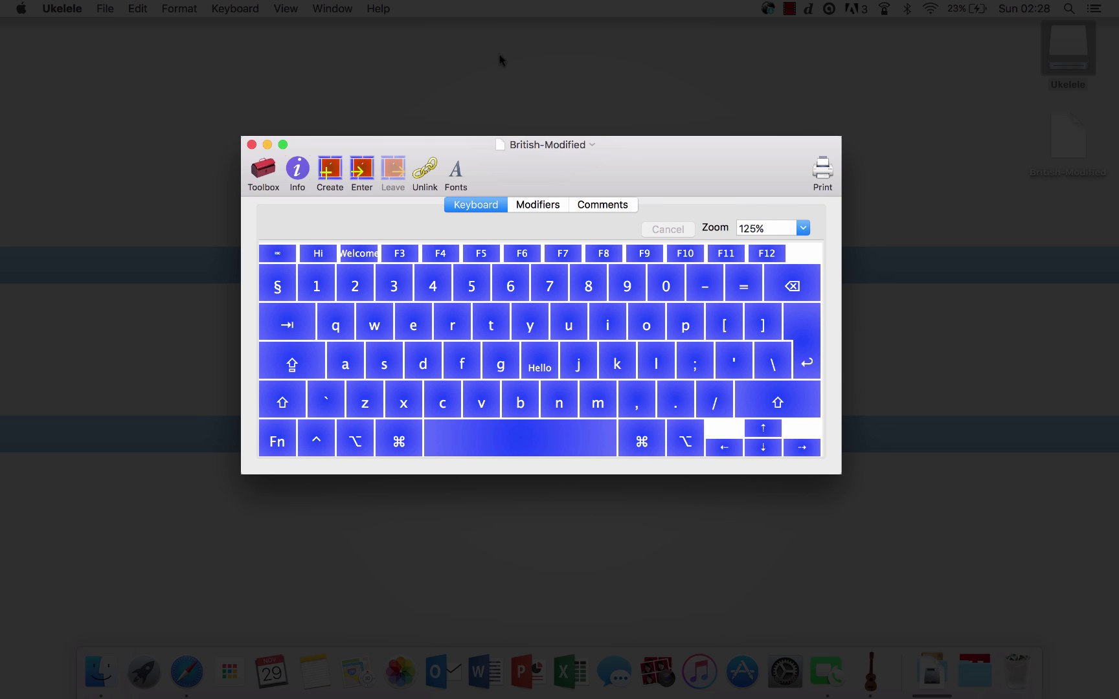
Step: Rename the keyboard to 'British-Modified' with generated ID 1,693 and Roman script
left_click(235, 8)
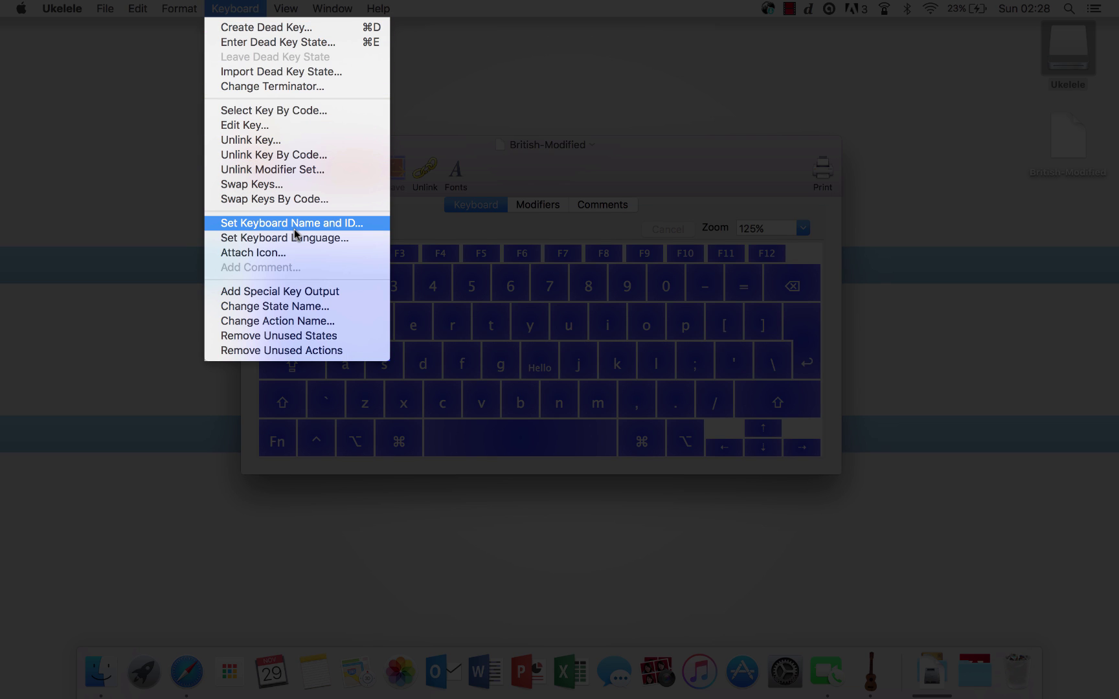
left_click(294, 228)
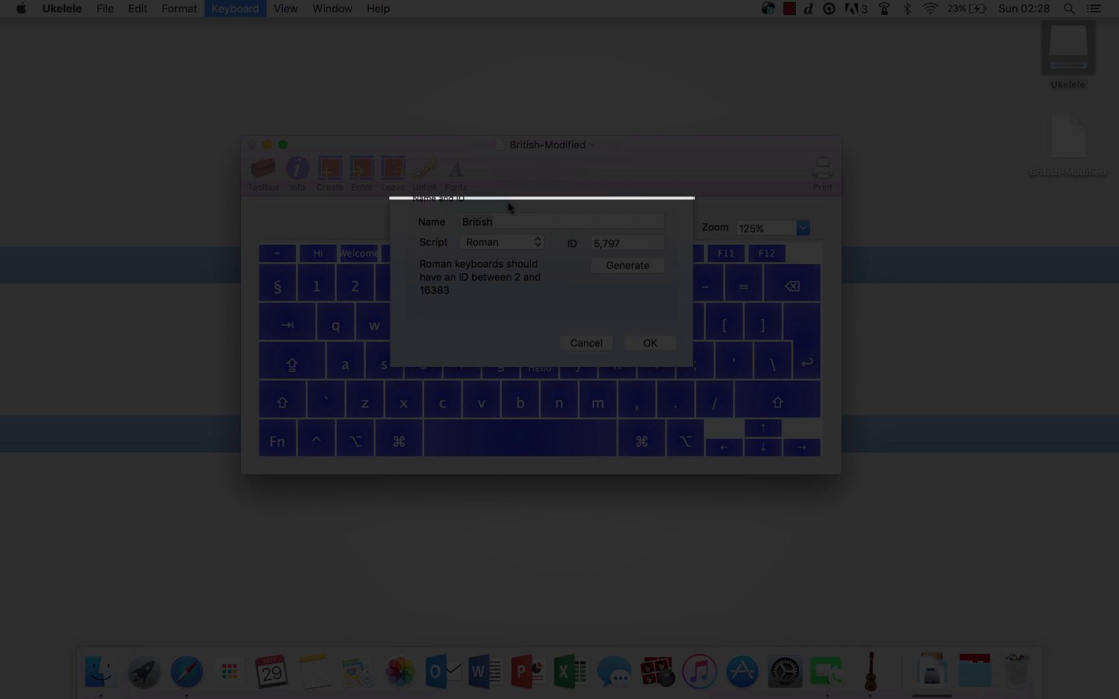
left_click(523, 240)
type("-Modified")
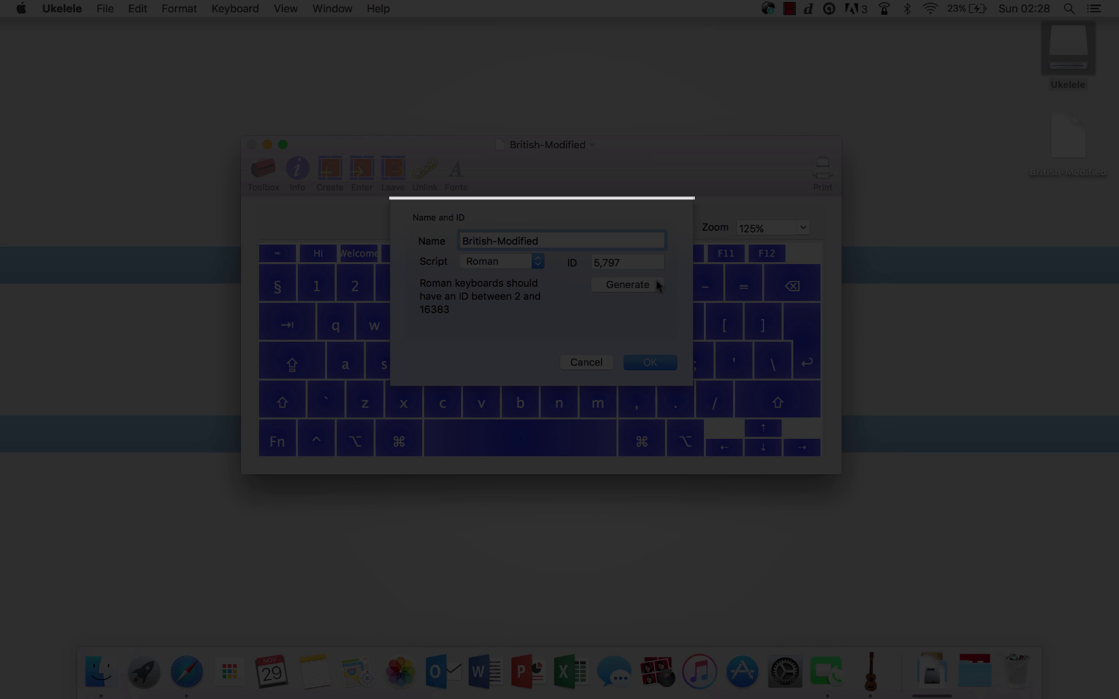
left_click(656, 283)
left_click(656, 283)
left_click(502, 267)
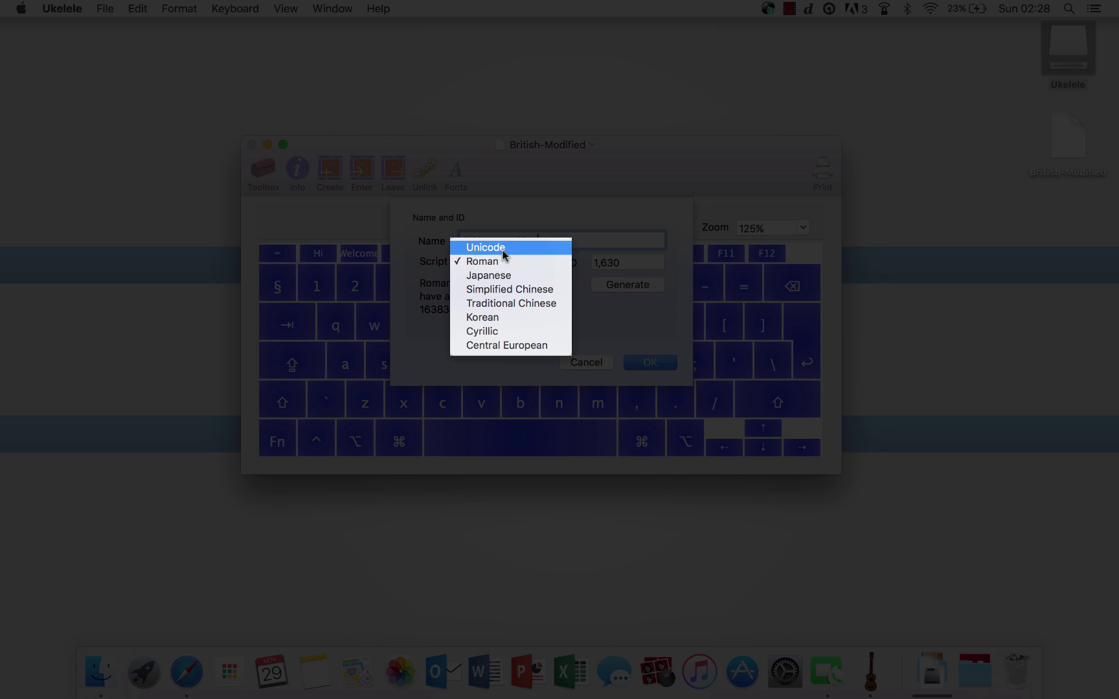
left_click(507, 261)
left_click(597, 289)
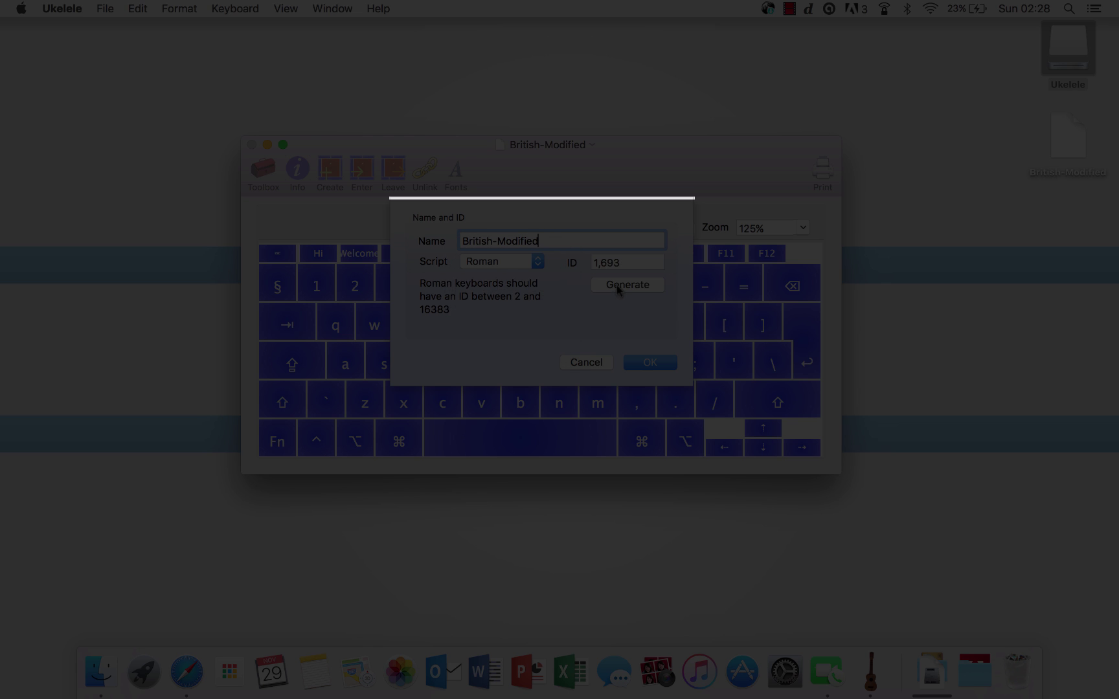
left_click(646, 362)
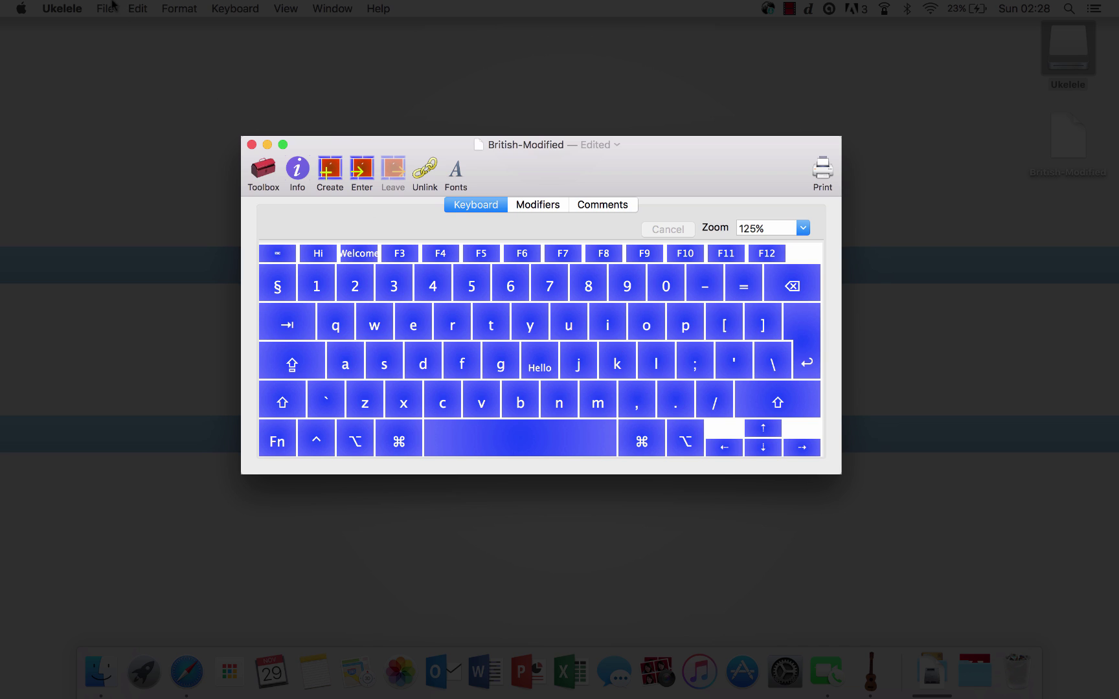
Step: Save the layout, then export installer disk image British-Modified.dmg to the Desktop
left_click(107, 8)
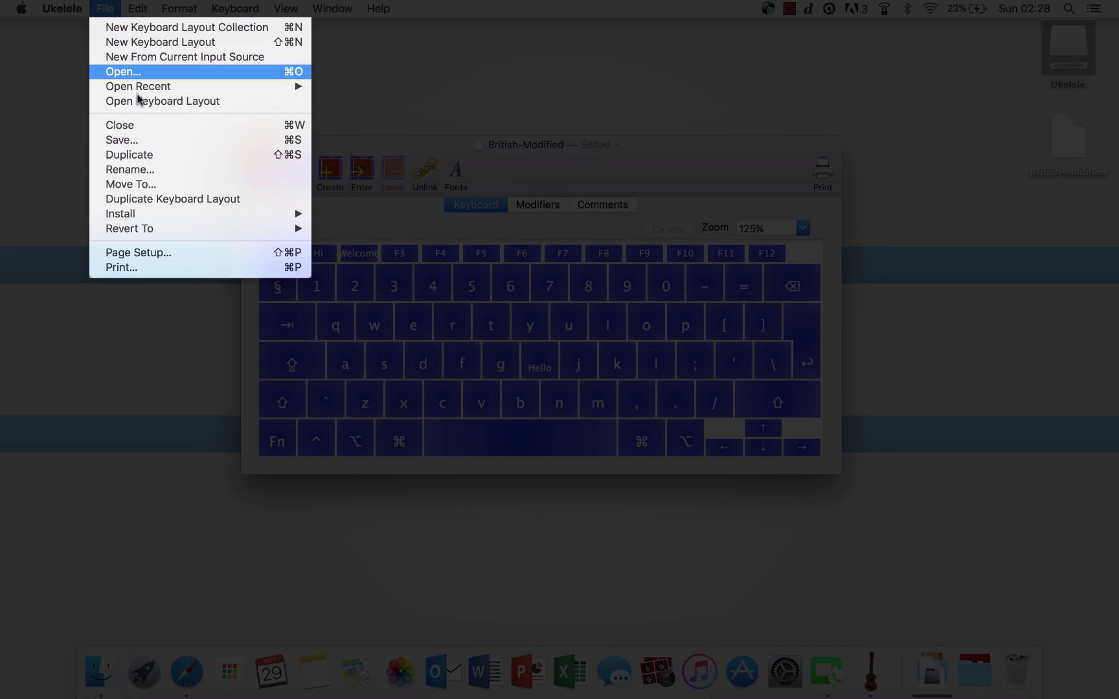
left_click(154, 141)
left_click(104, 7)
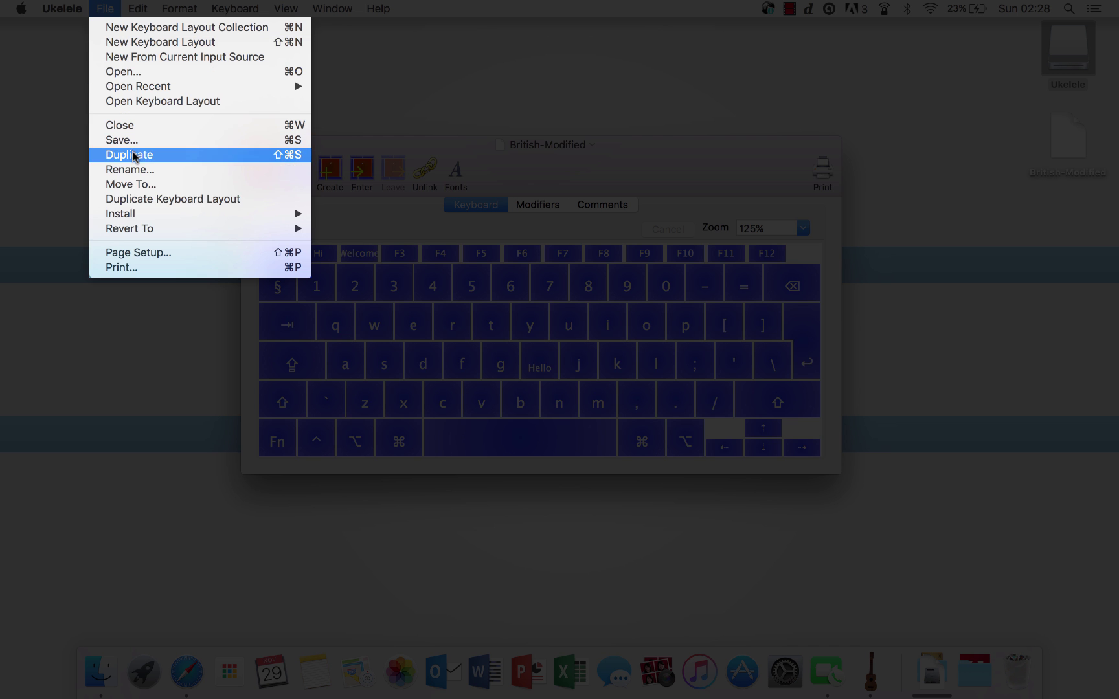
mouse_move(162, 215)
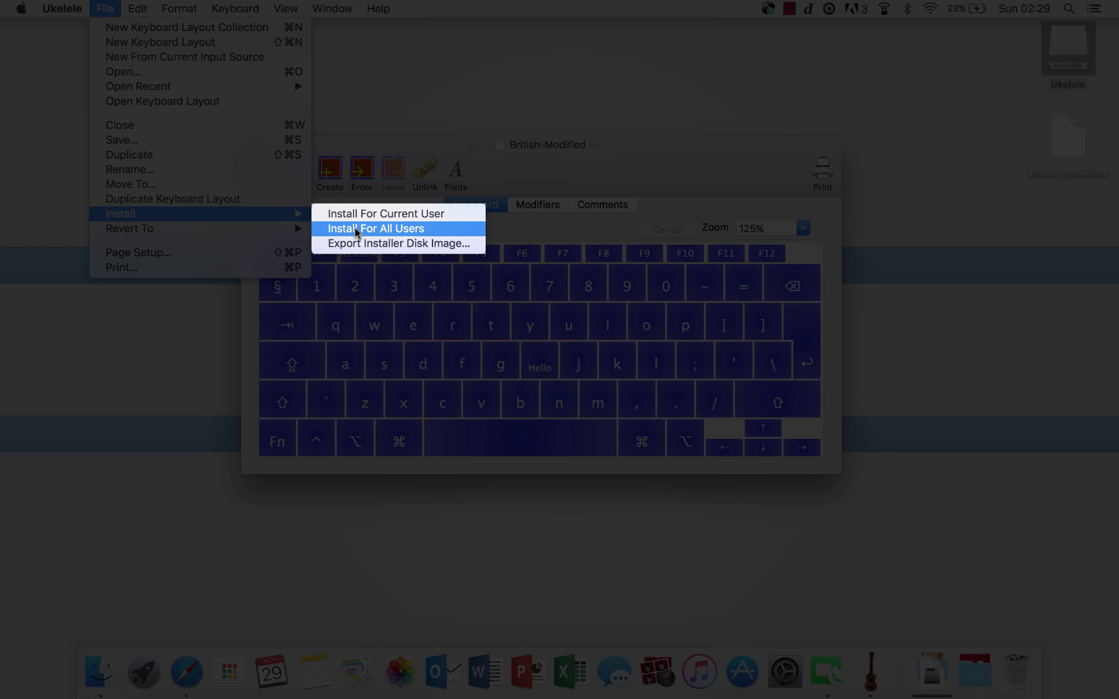
left_click(449, 242)
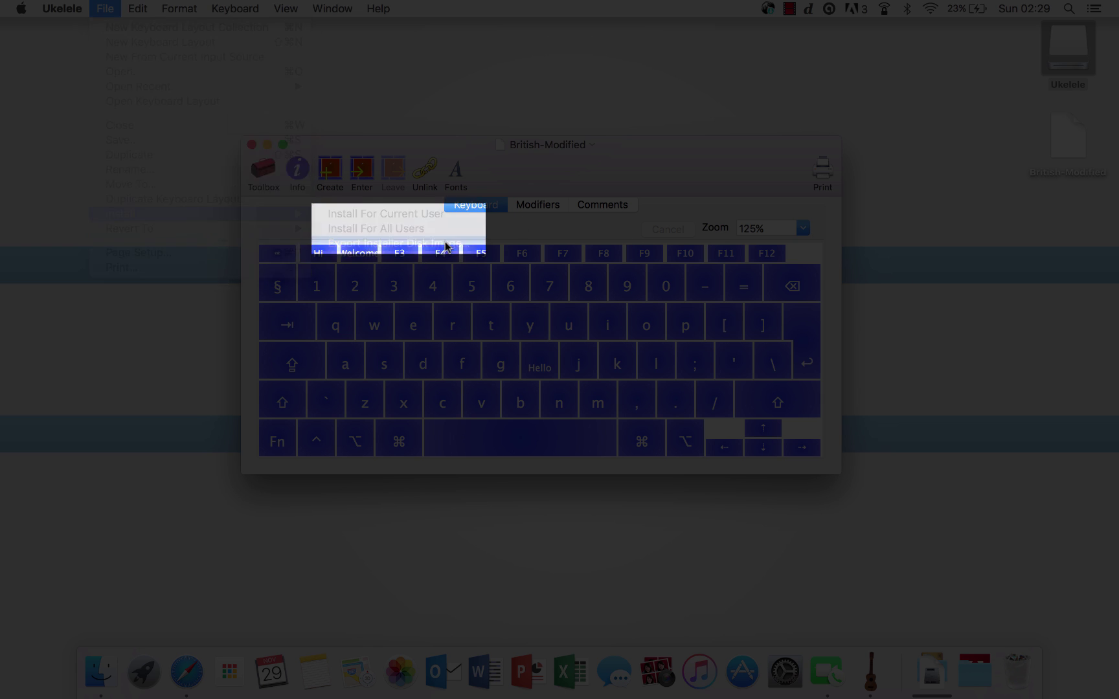
key("Return")
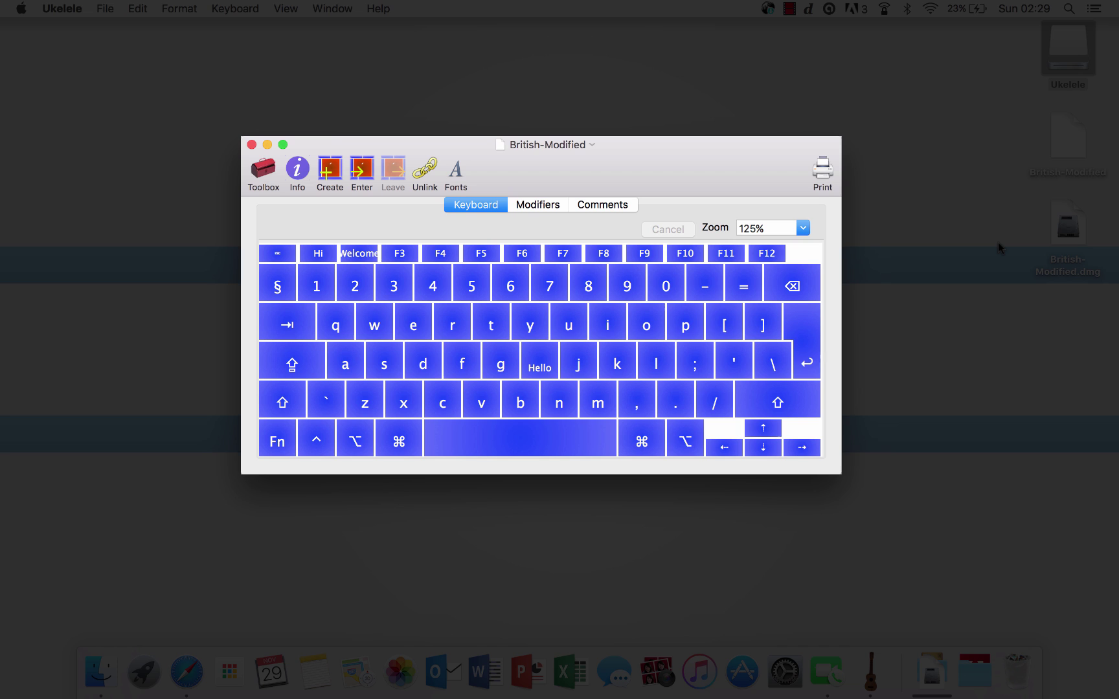
Step: Mount British-Modified.dmg, drag its keylayout toward Keyboard Layouts, and open a home-folder Finder window
left_click(1079, 241)
double_click(1078, 241)
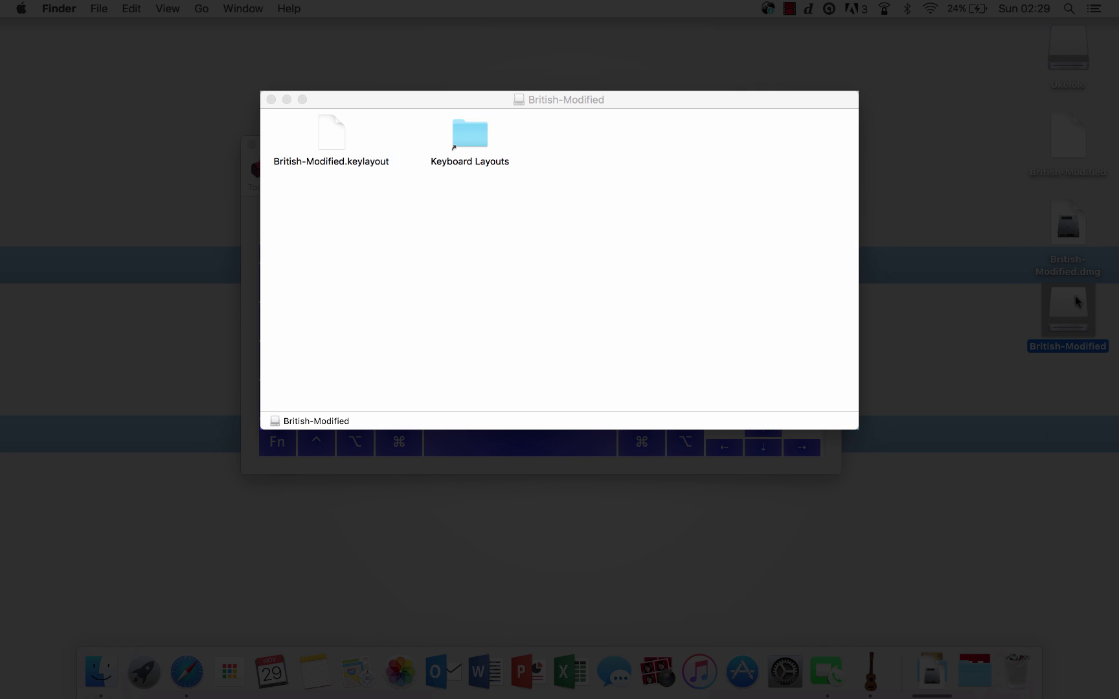
left_click_drag(330, 136, 467, 136)
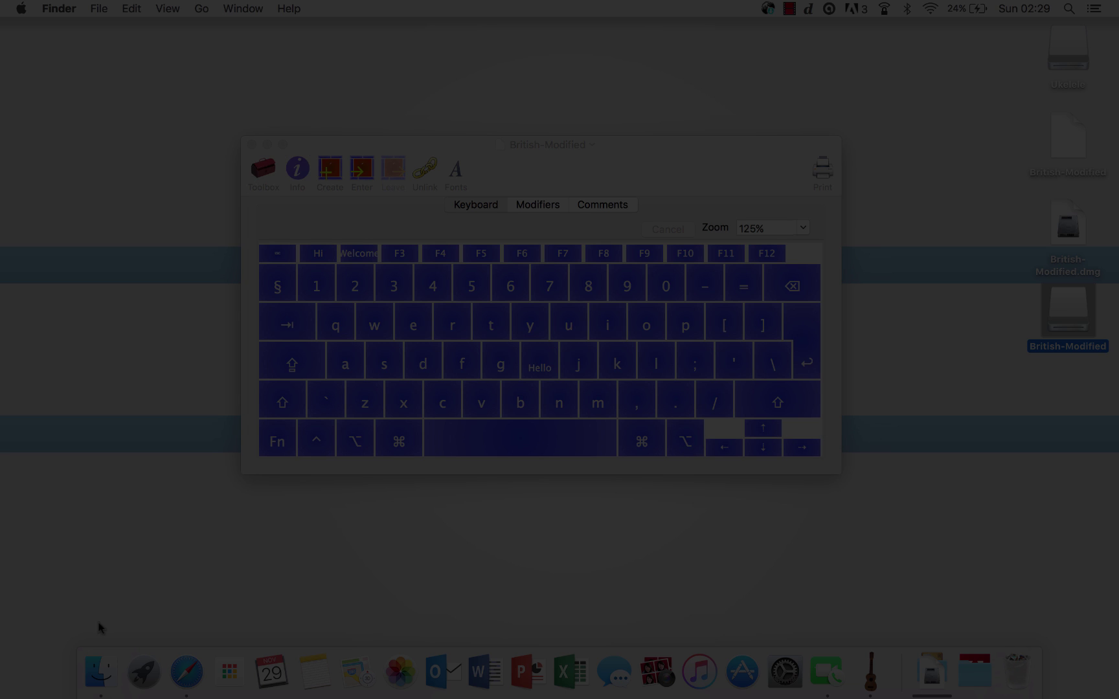
left_click(100, 672)
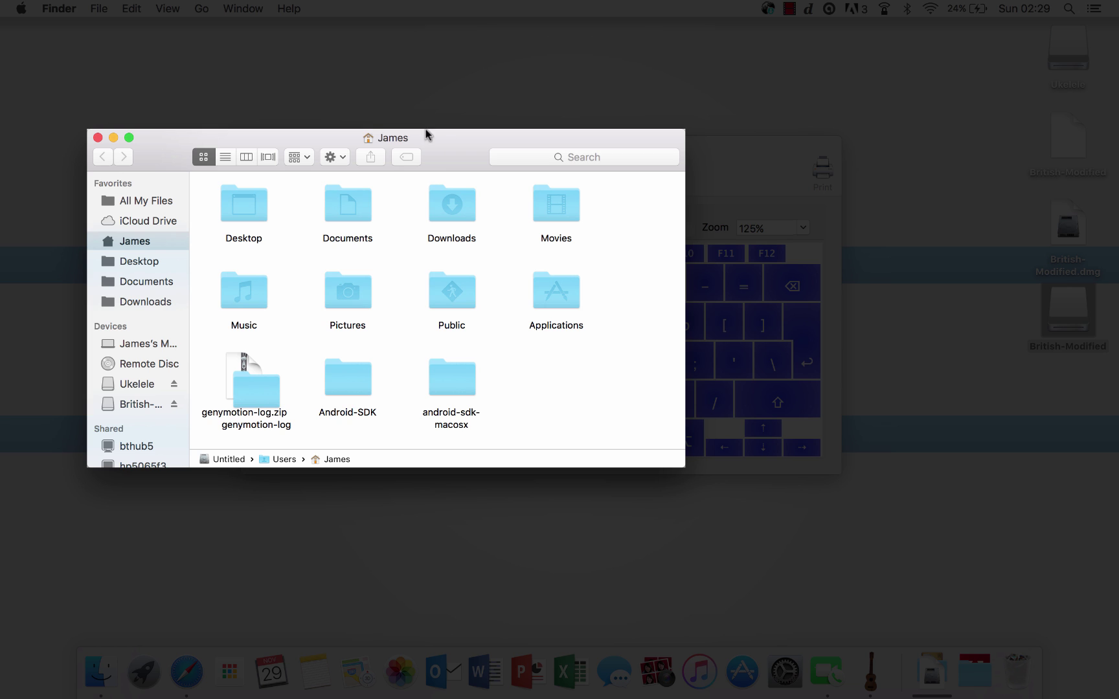
Step: Navigate Finder to the Keyboard Layouts folder inside the user Library
left_click(202, 9)
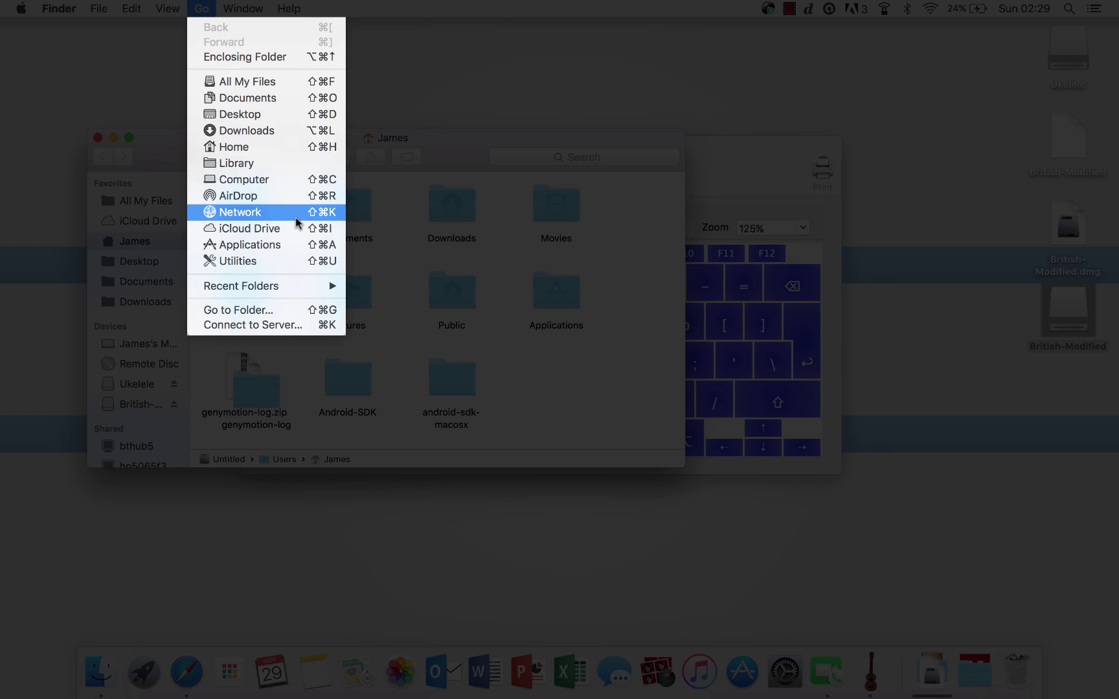
left_click(272, 163, "alt")
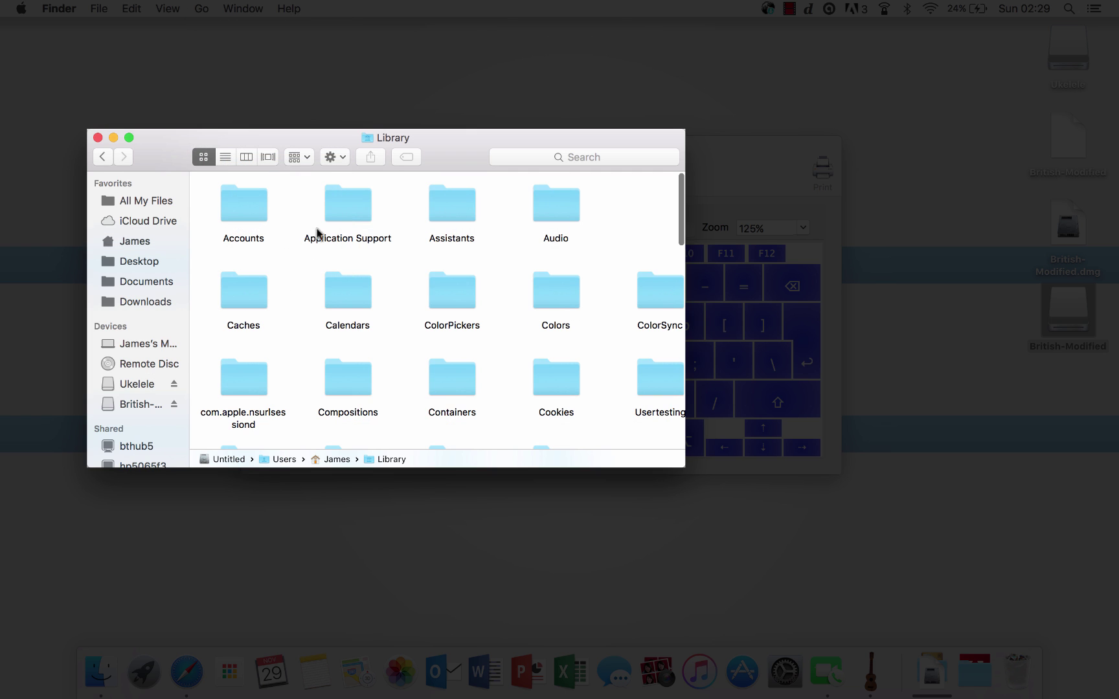
scroll(350, 268, "down", 5)
scroll(350, 265, "down", 3)
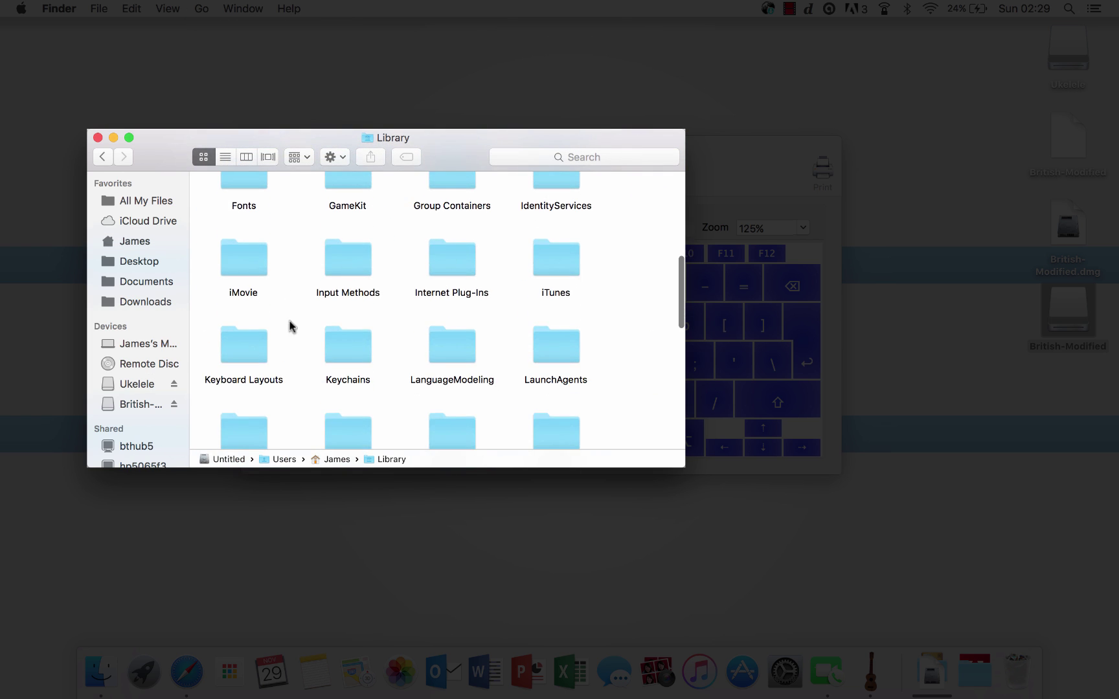
double_click(249, 357)
Step: Drop the British-Modified file into Keyboard Layouts, then move it back to the Desktop
left_click_drag(1067, 137, 591, 313)
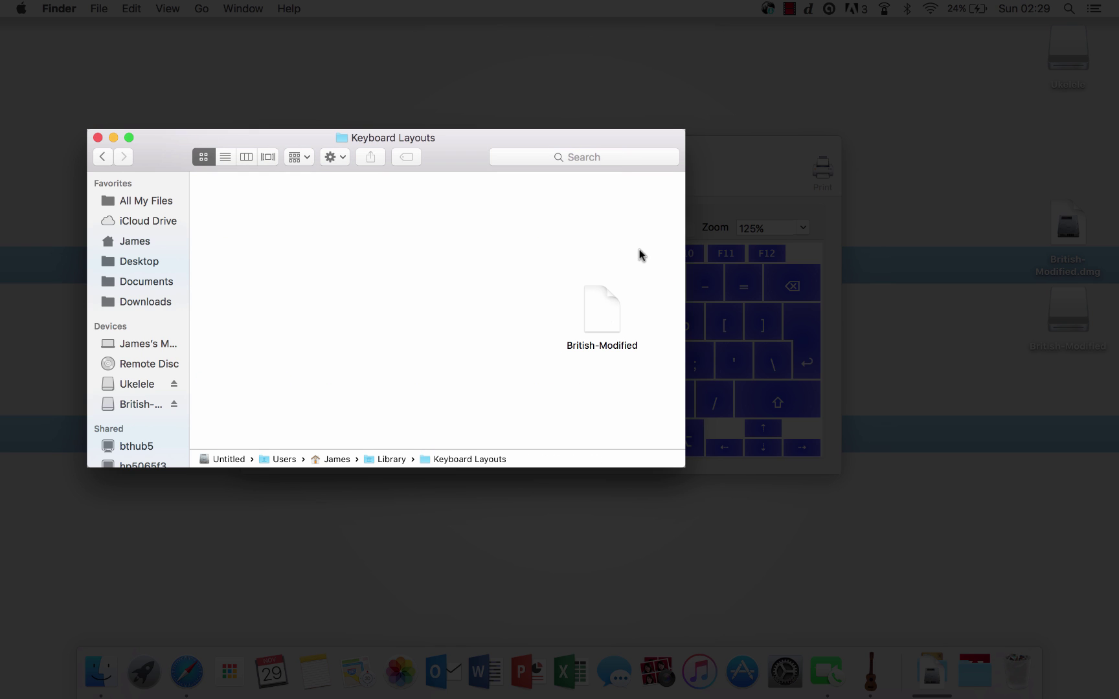
left_click(612, 319)
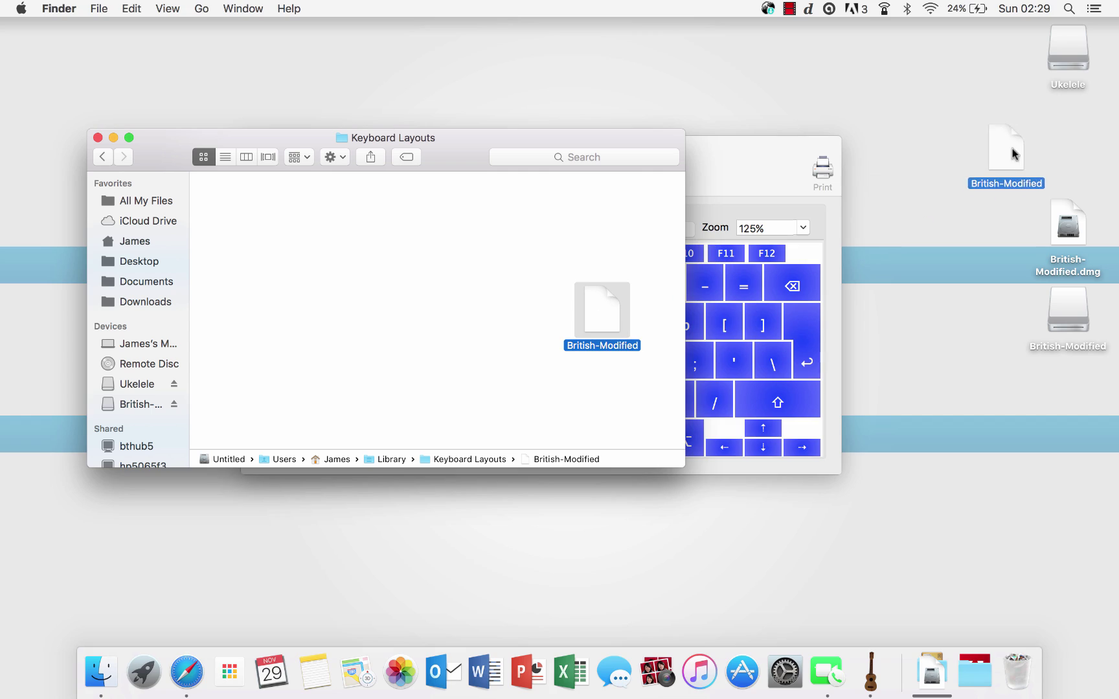
left_click_drag(1001, 147, 1065, 142)
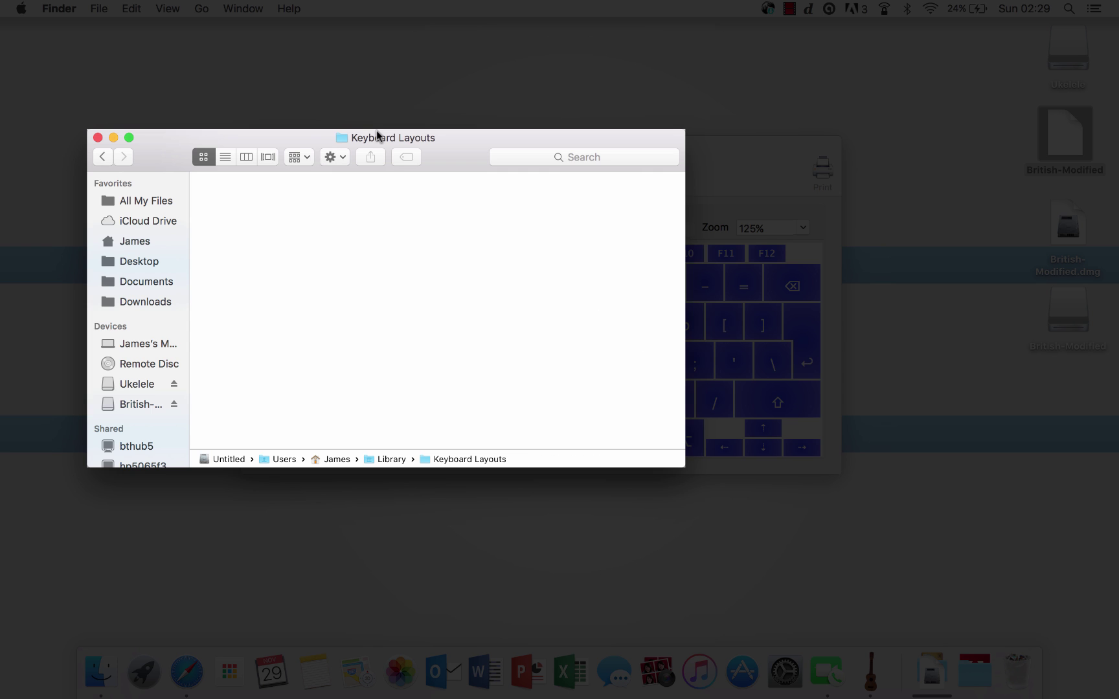
Step: Open the Keyboard Layouts folder in the Untitled startup volume's Library
left_click(391, 137, "super")
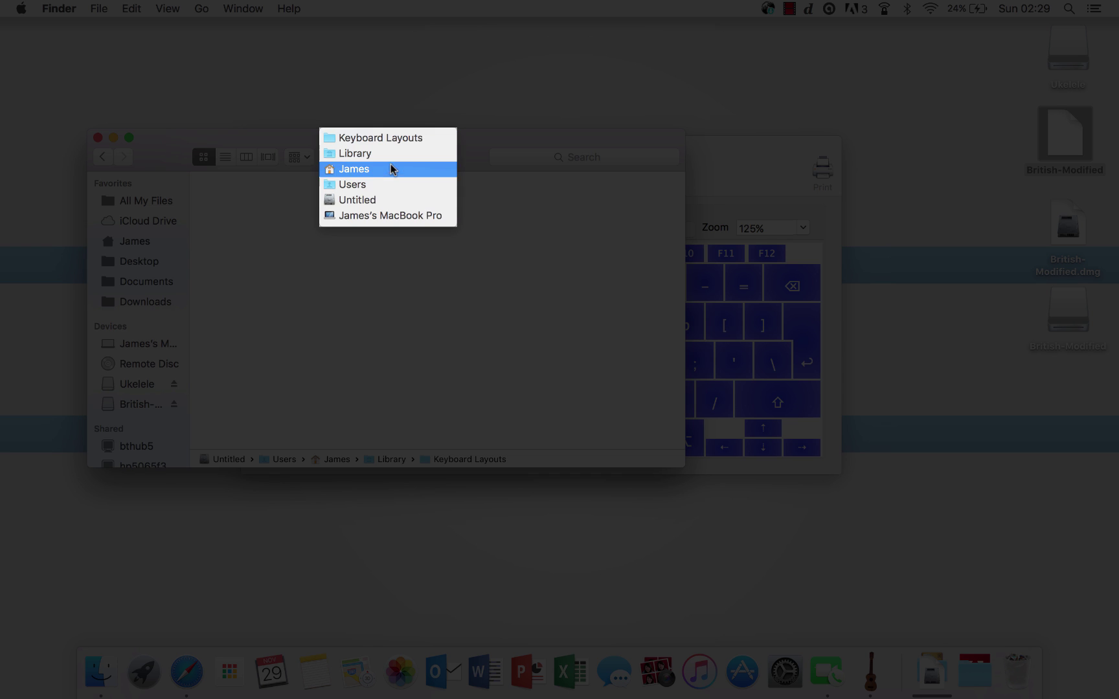
left_click(387, 200)
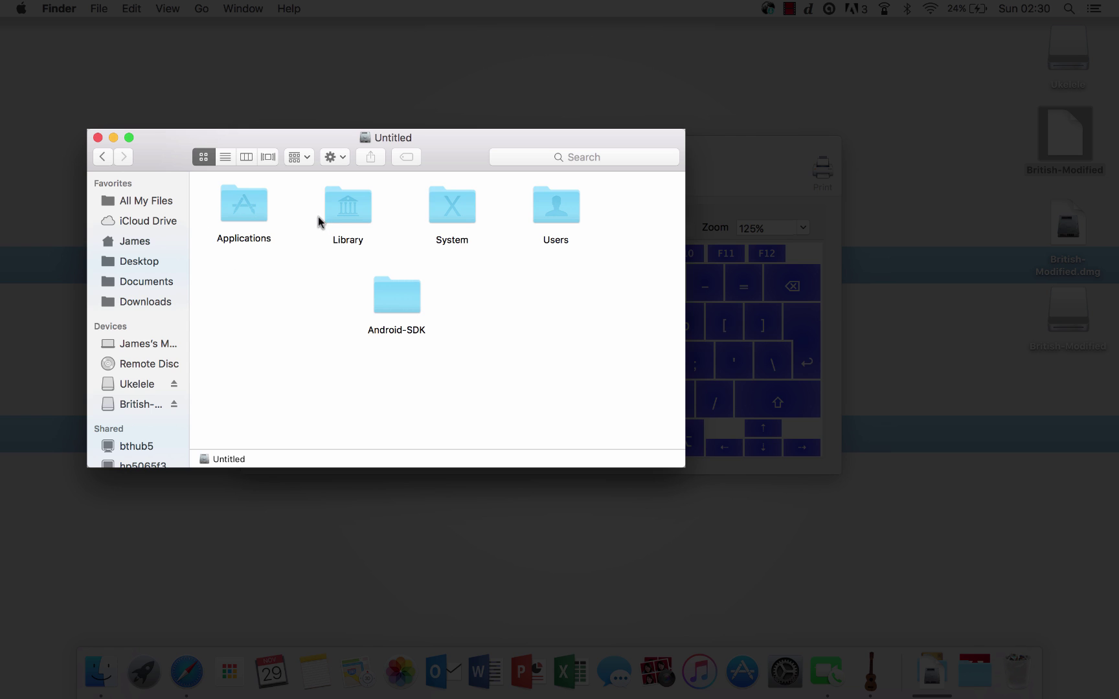
double_click(356, 221)
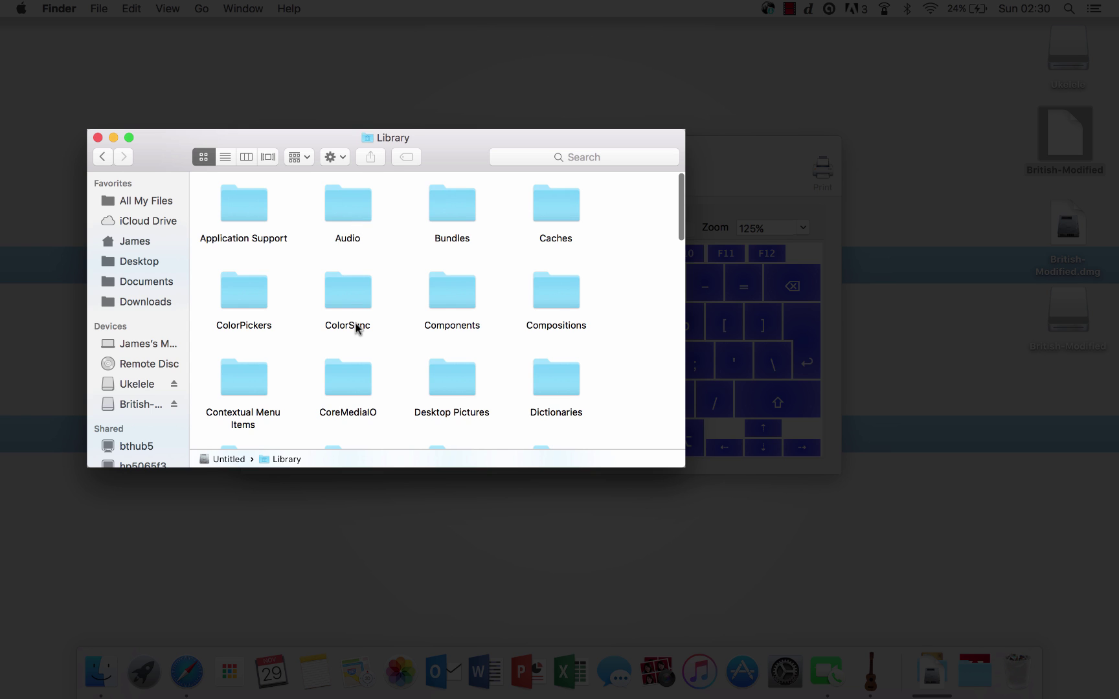
scroll(356, 325, "down", 5)
scroll(355, 327, "down", 3)
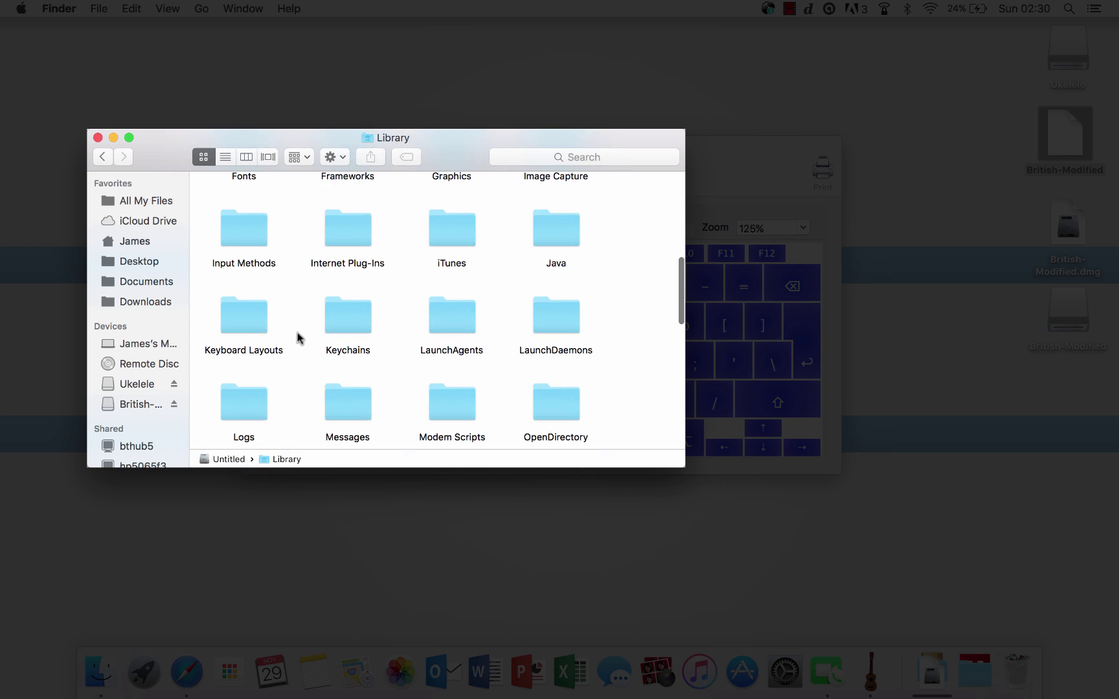
double_click(262, 324)
Step: Copy British-Modified into it, authenticating with the administrator password, then close the window
left_click_drag(1078, 115, 347, 287)
left_click(588, 244)
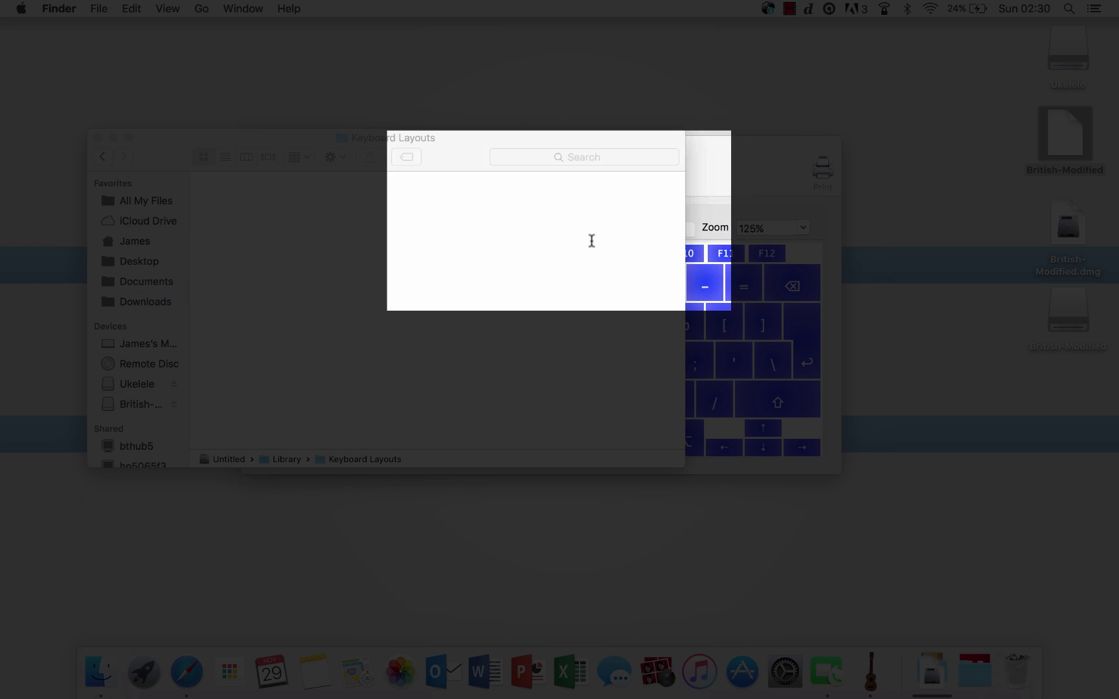
type("•••")
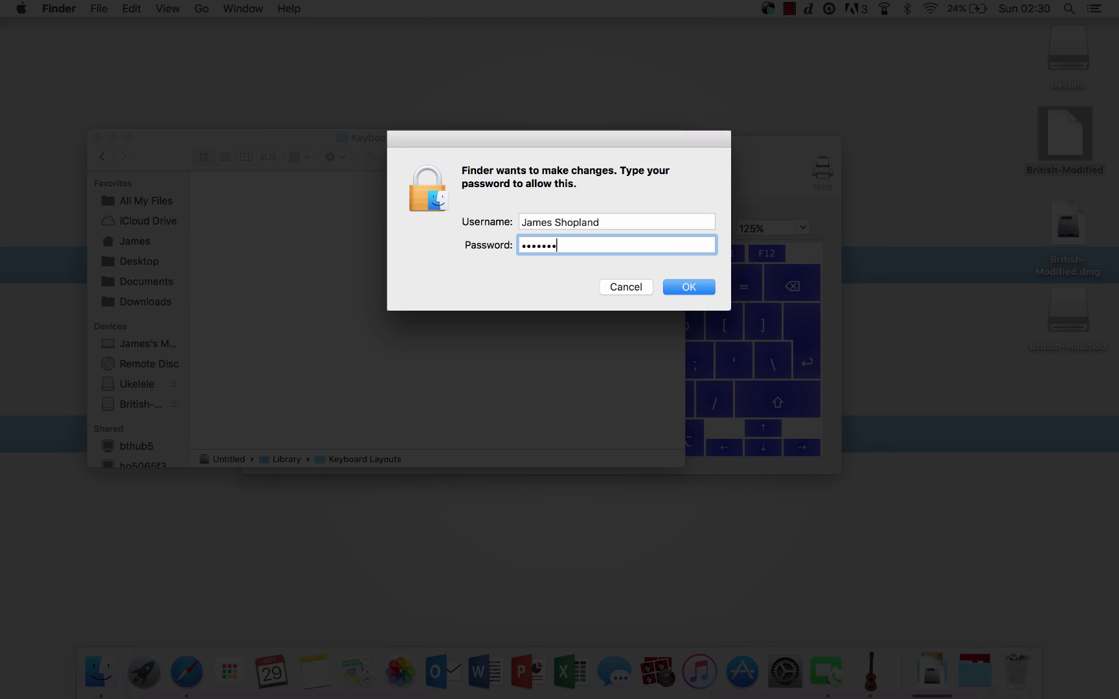
type("•••••")
key("Return")
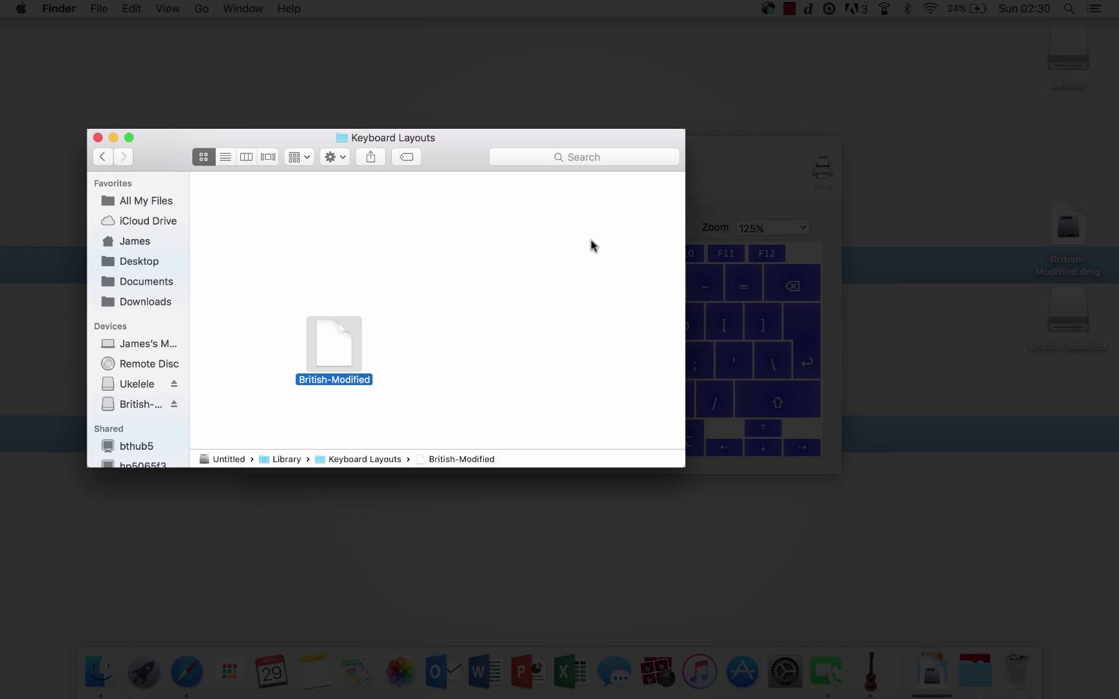
left_click(98, 138)
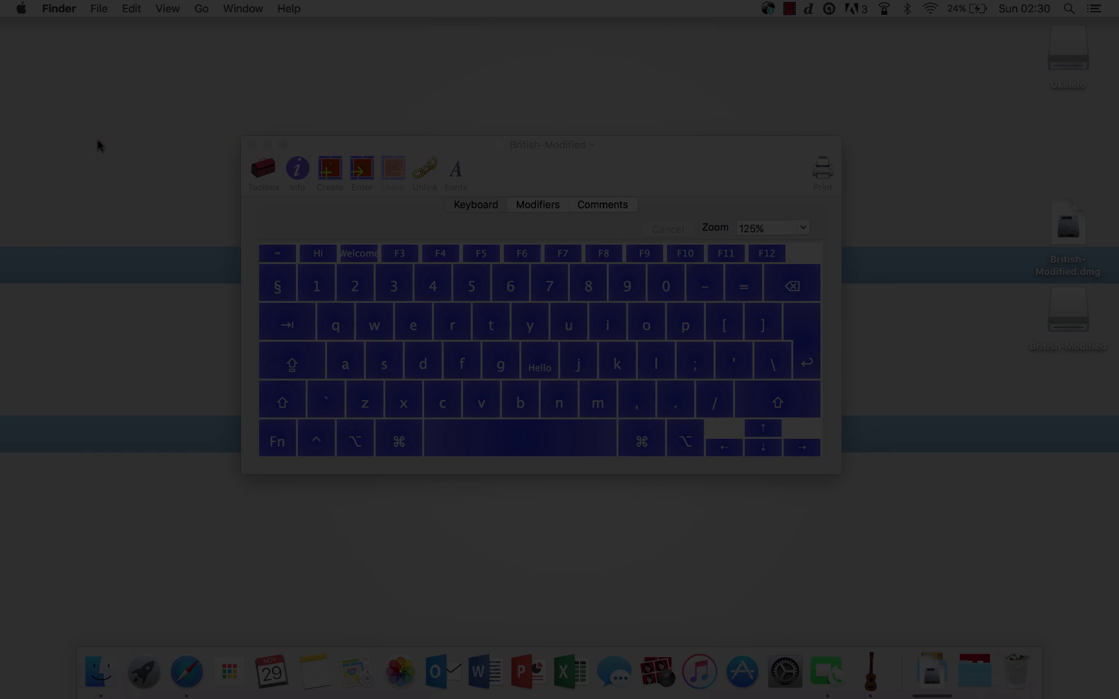
Step: In Keyboard > Input Sources preferences, enable Show Input menu in menu bar and check it
left_click(251, 144)
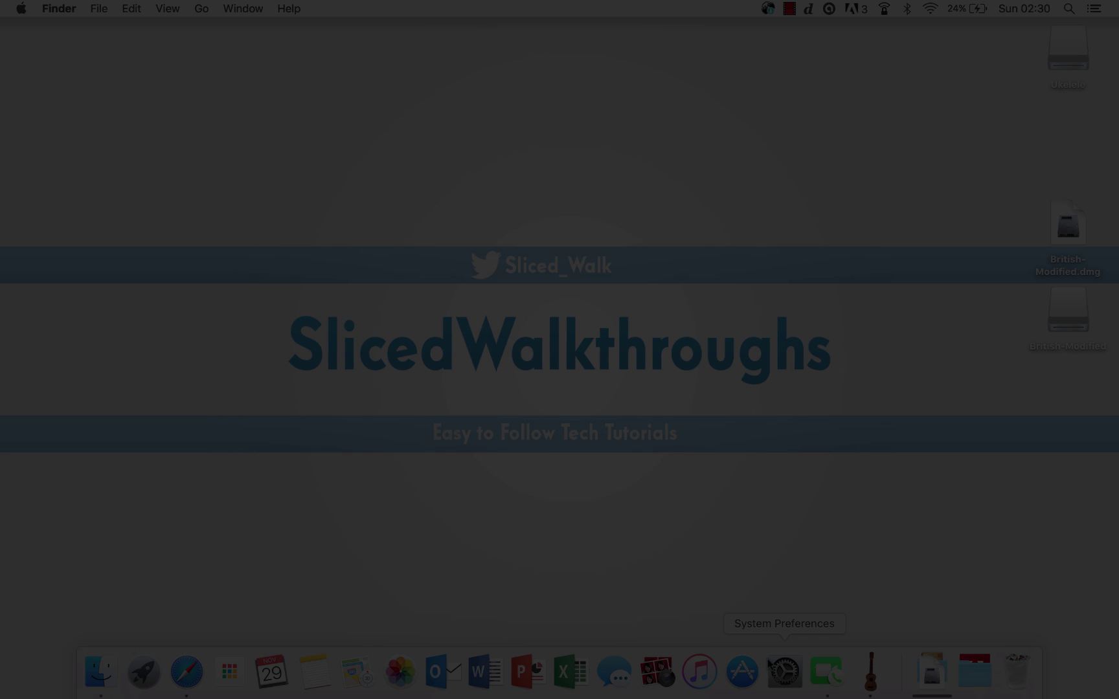
left_click(784, 671)
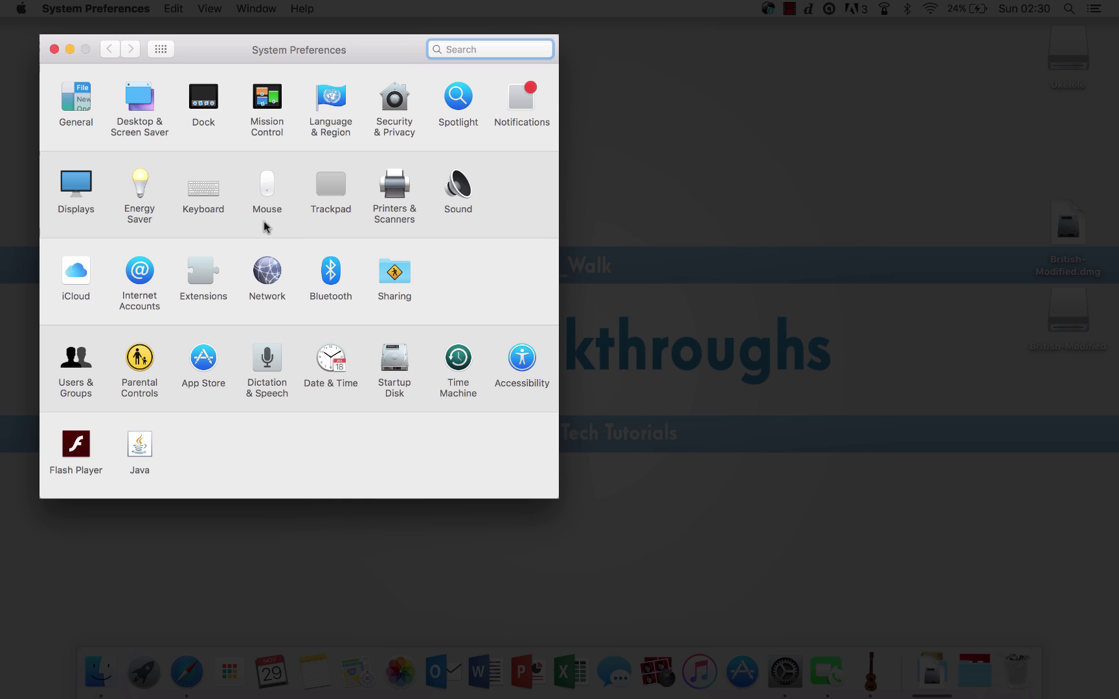
left_click(206, 191)
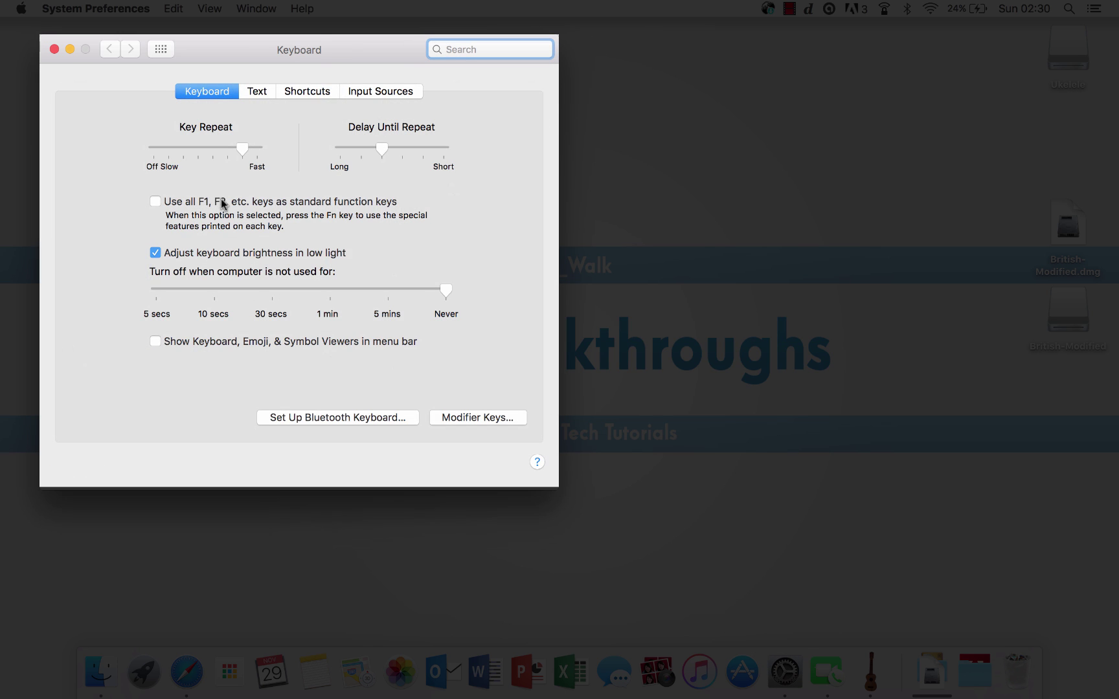
left_click(388, 90)
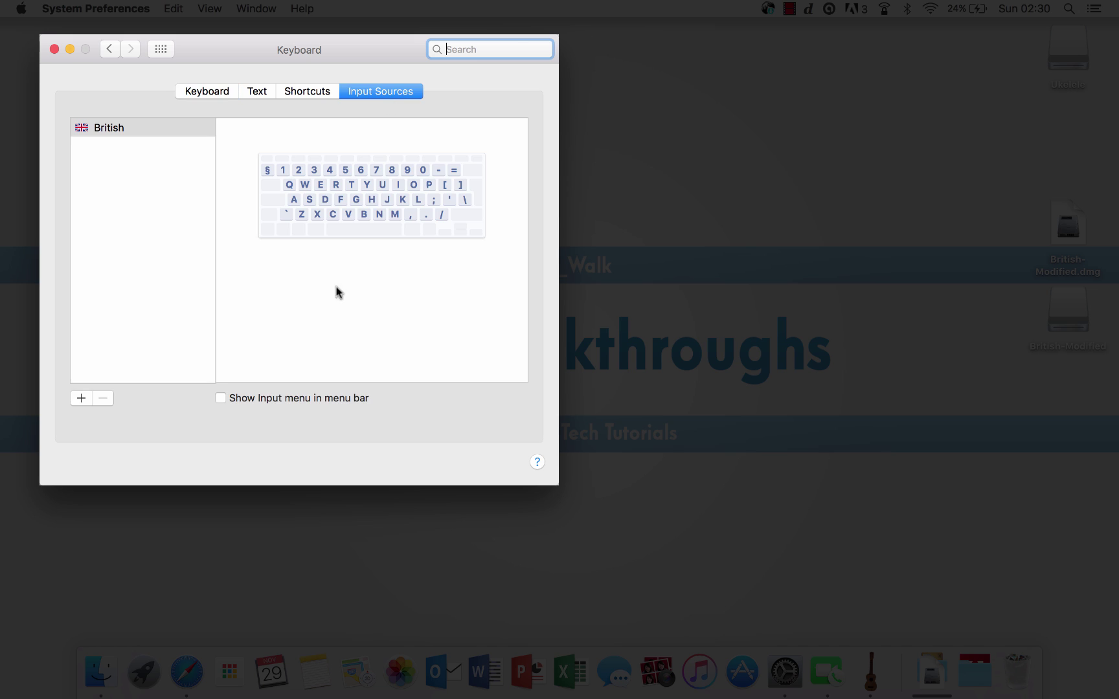
left_click(221, 399)
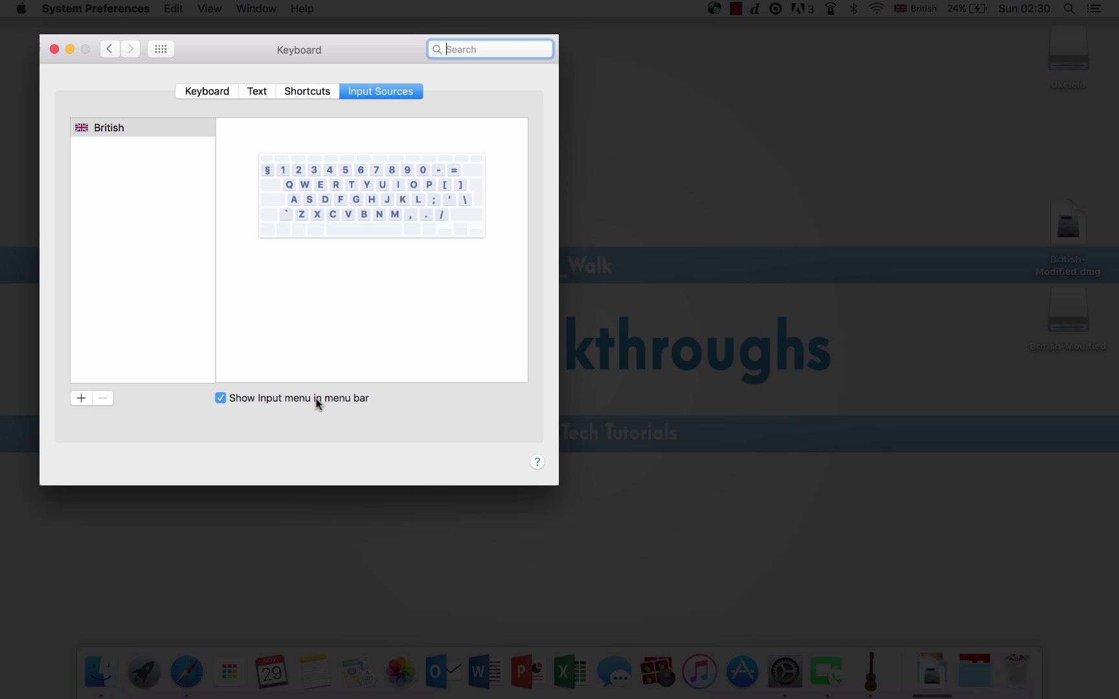
left_click(932, 8)
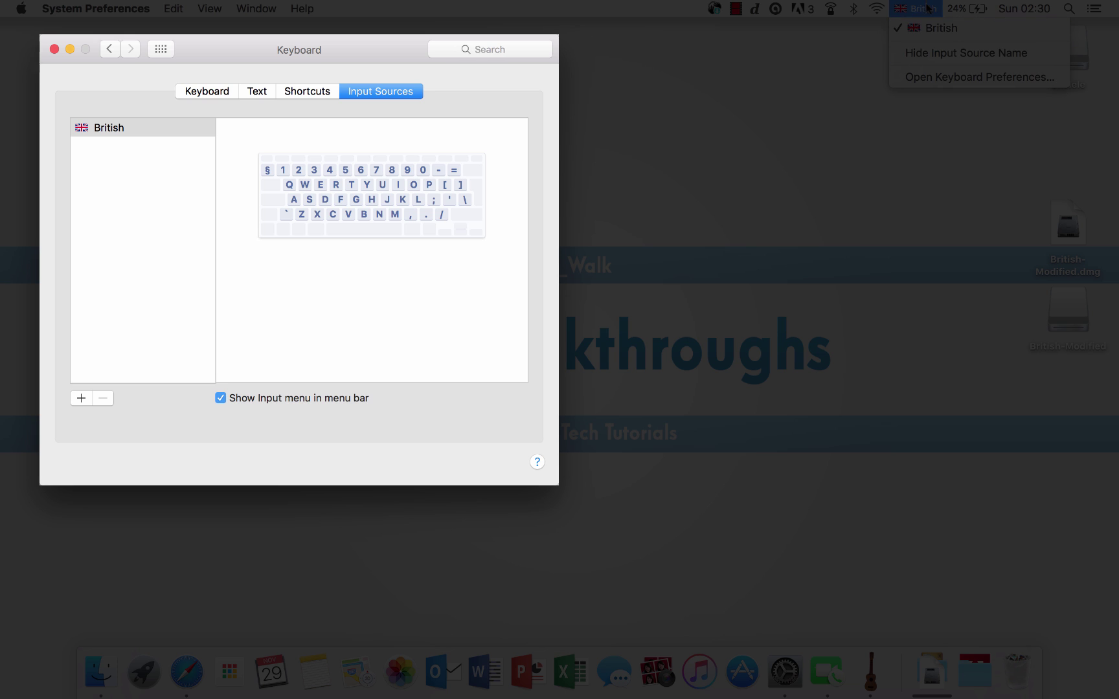
left_click(927, 8)
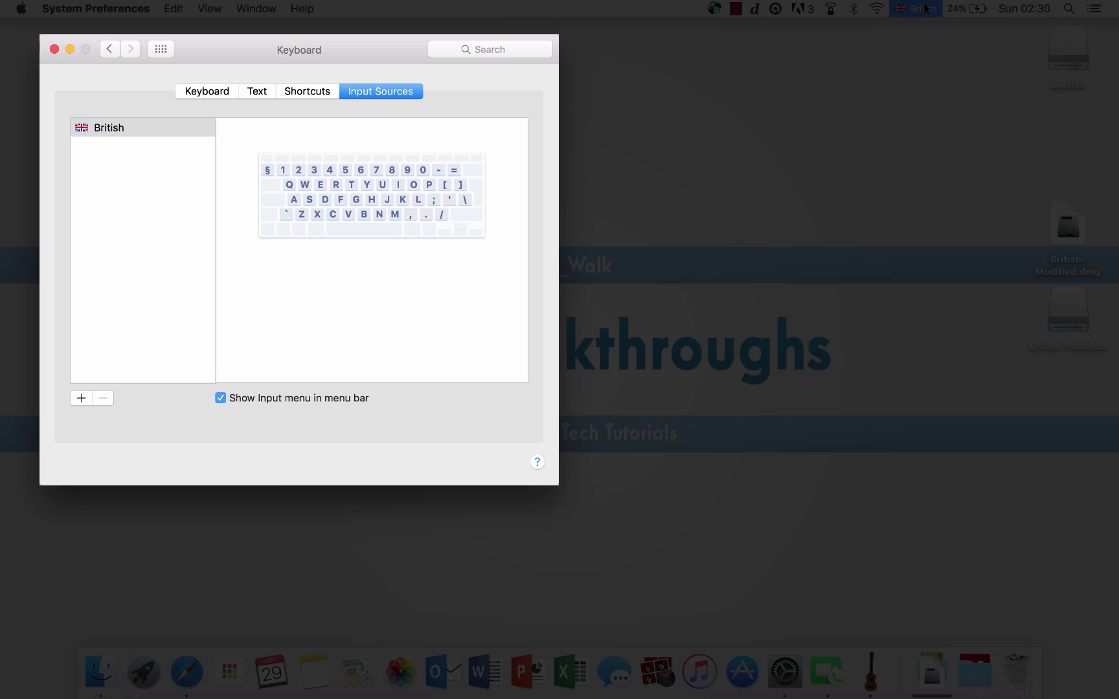
Step: Add British-Modified from Others as an input source and close System Preferences
left_click(82, 399)
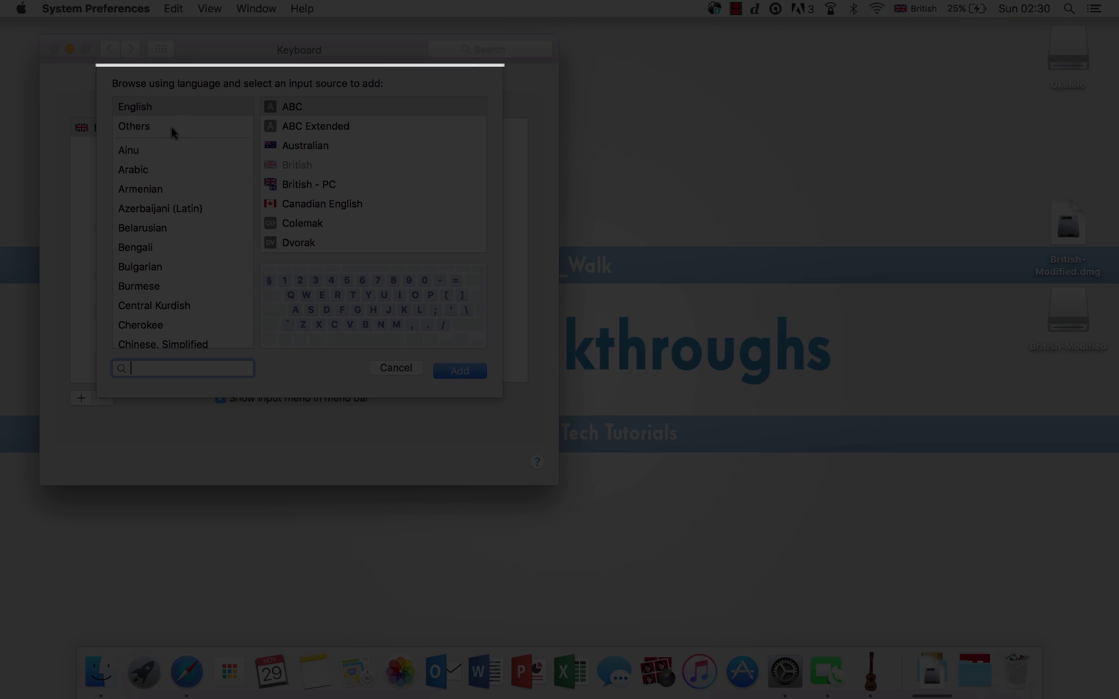
left_click(172, 131)
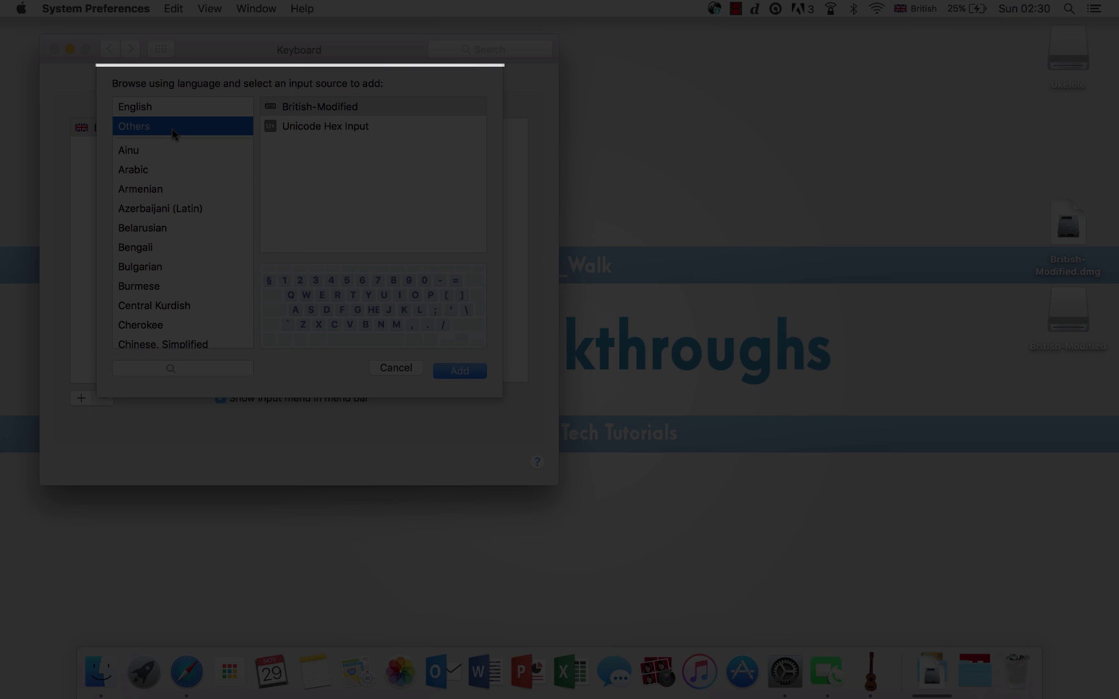
left_click(343, 112)
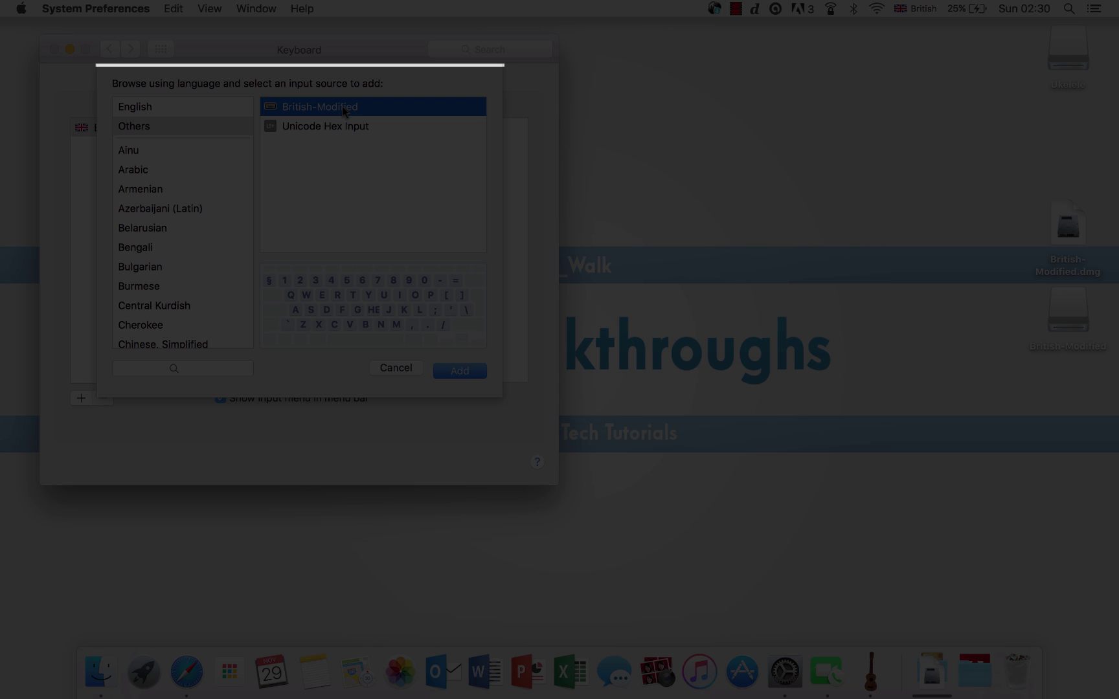
left_click(478, 373)
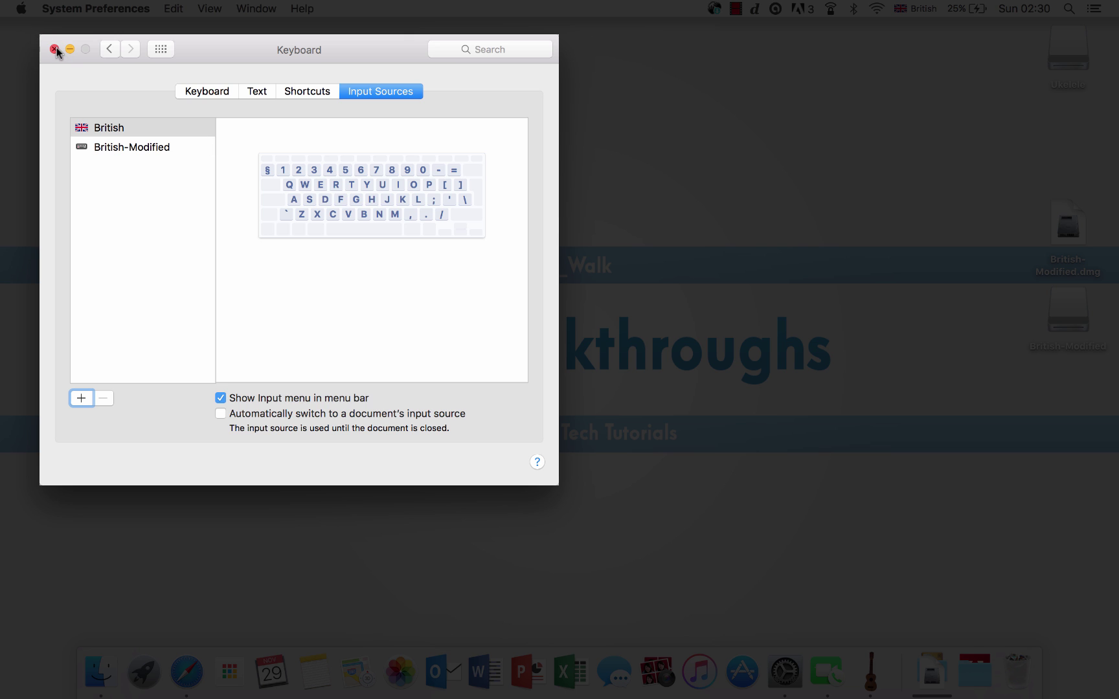
left_click(54, 49)
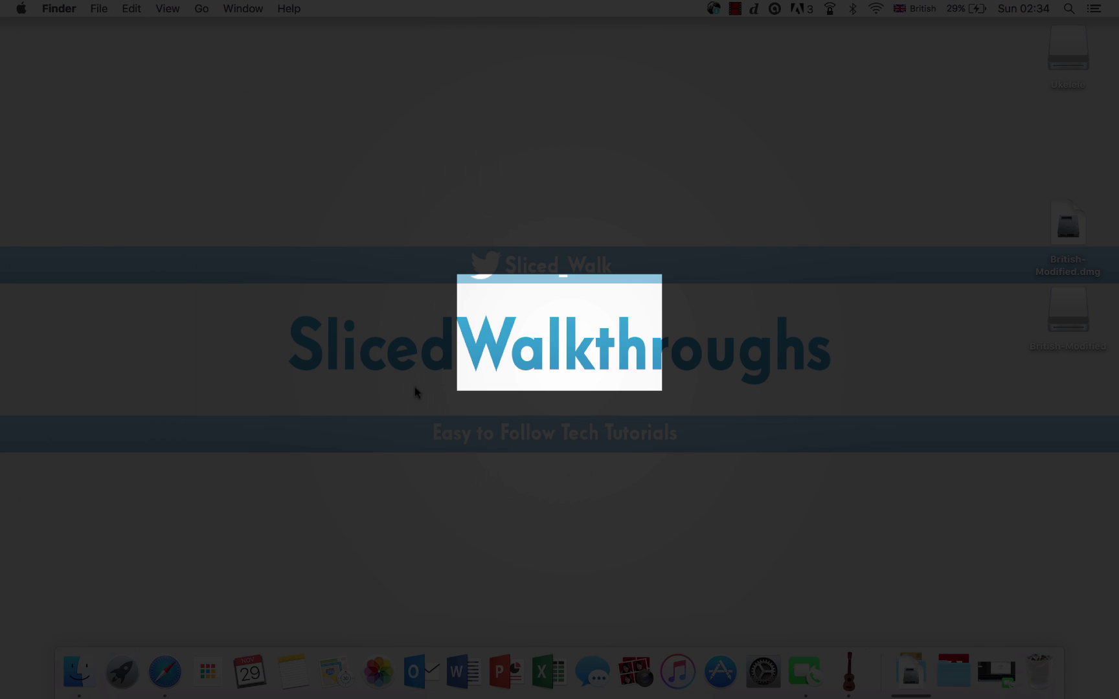
Step: Switch Safari to British-Modified and type '######HelloHelloHelloHelloHello#' into the Google search box
left_click(164, 672)
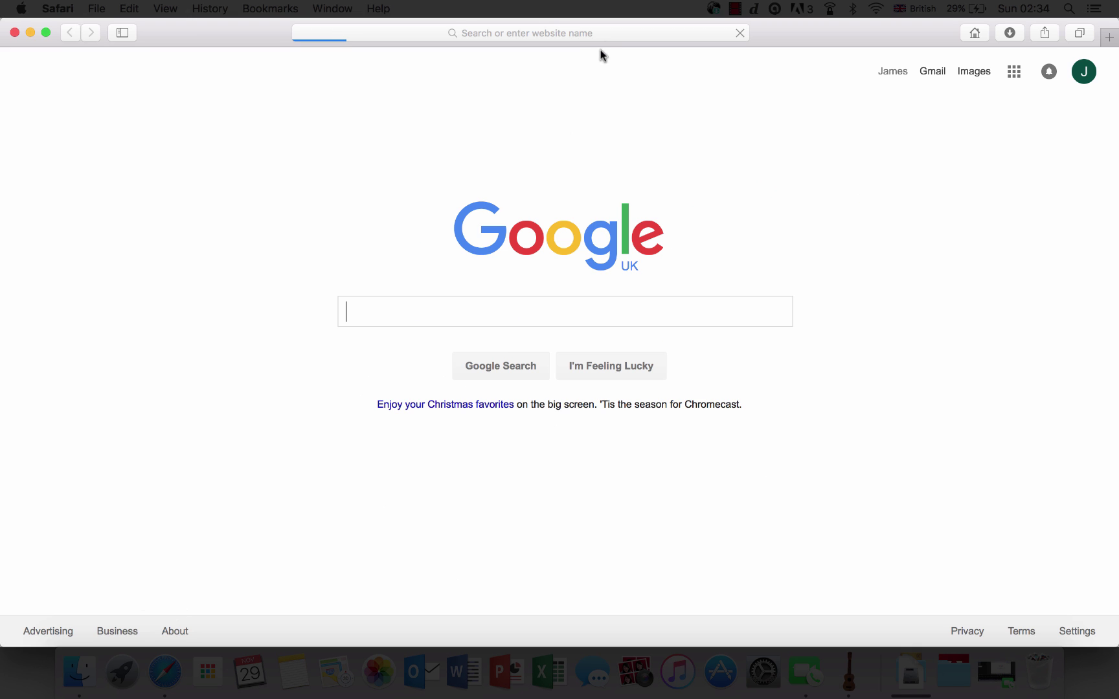
left_click(916, 9)
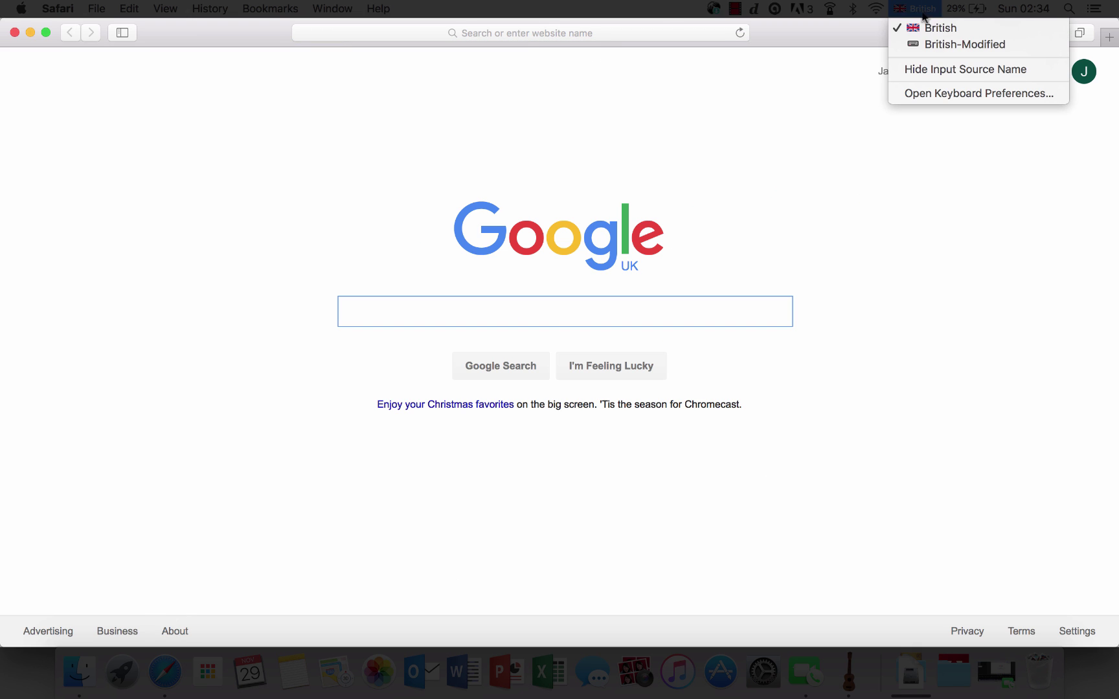
left_click(937, 44)
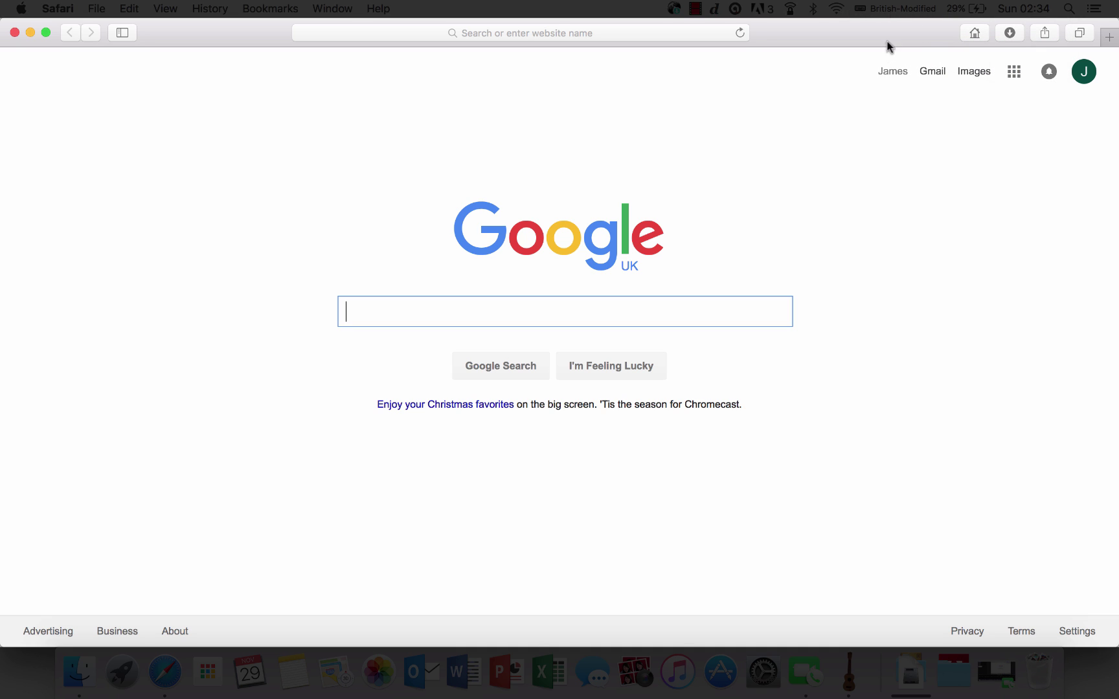
type("####")
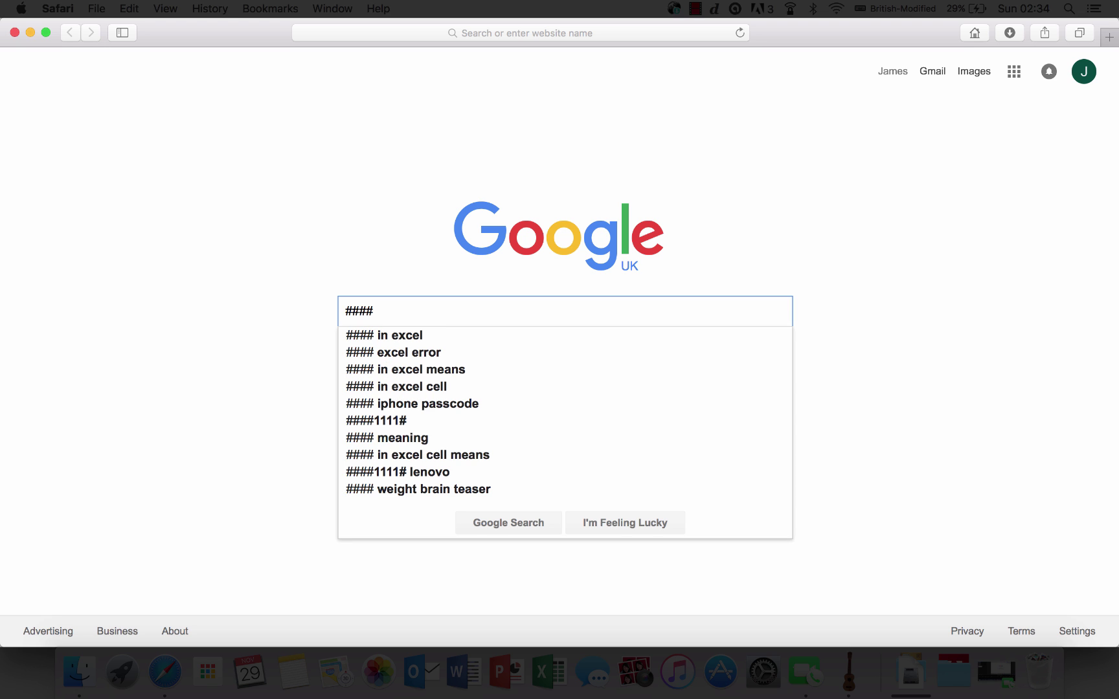
type("##")
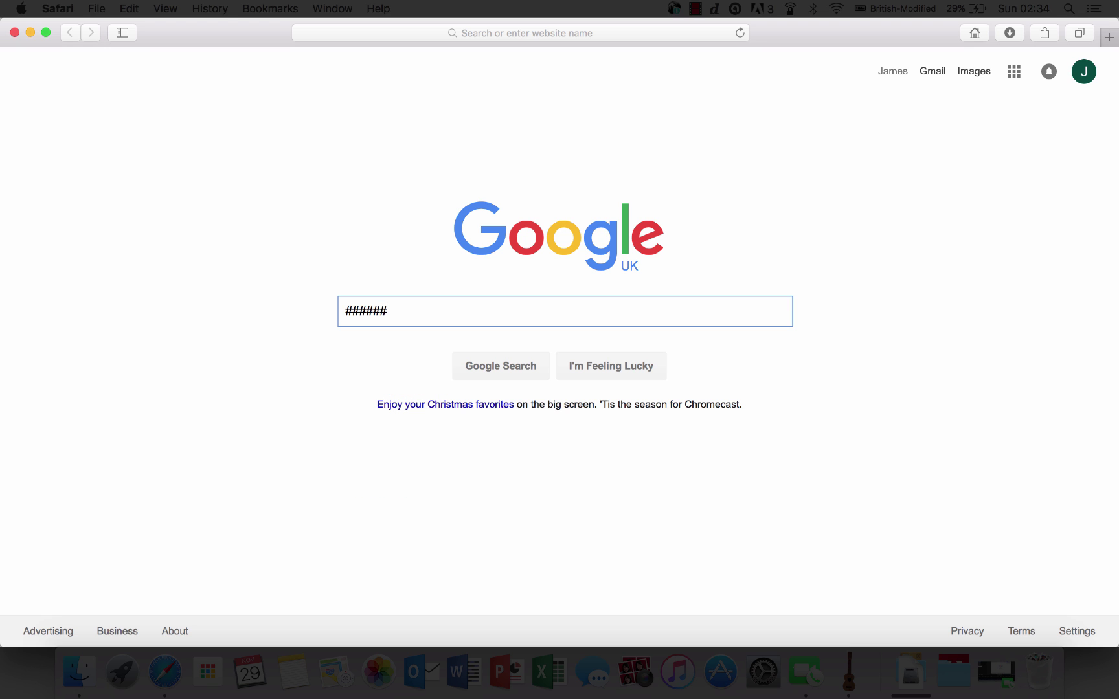
type("HelloHello")
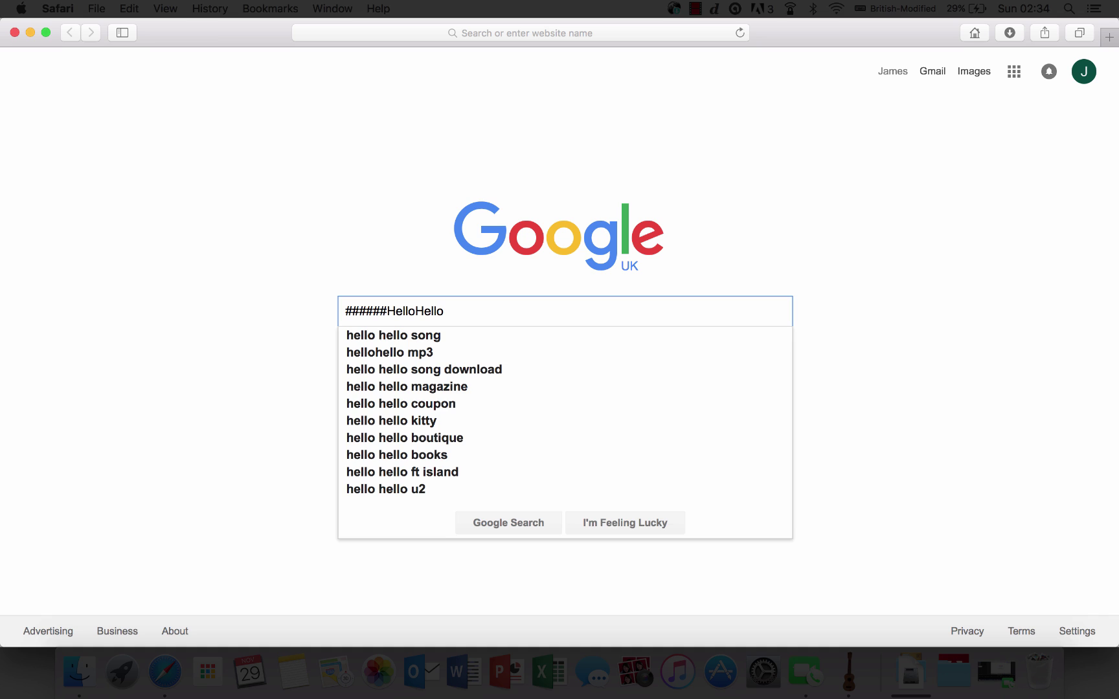
type("HelloHelloHello")
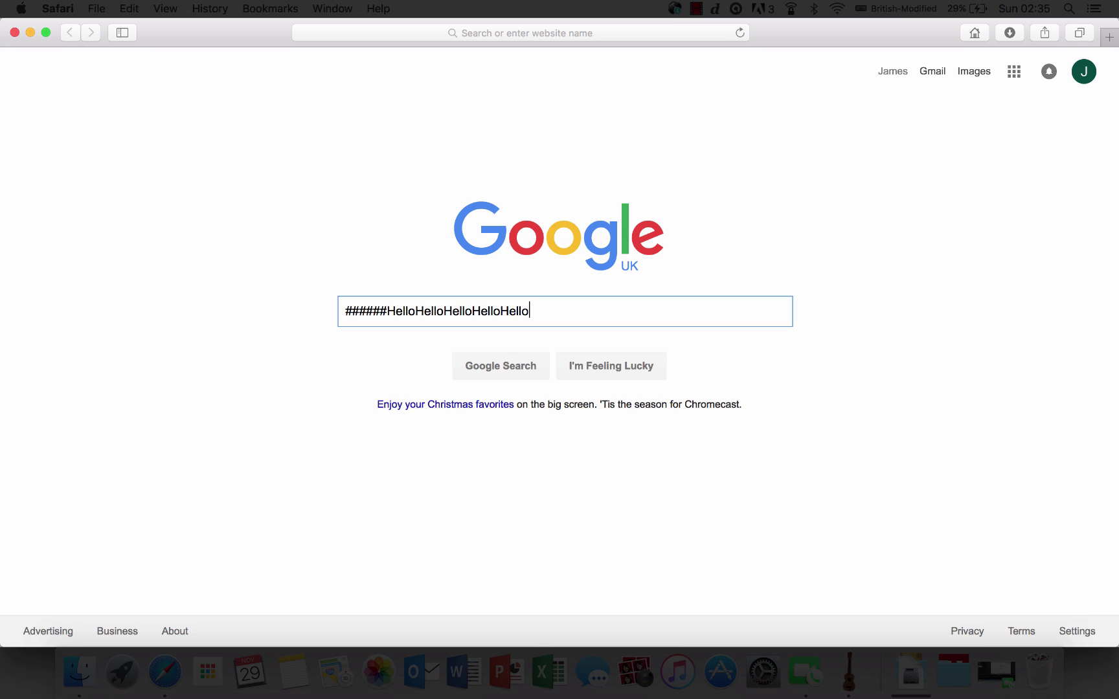
type("#")
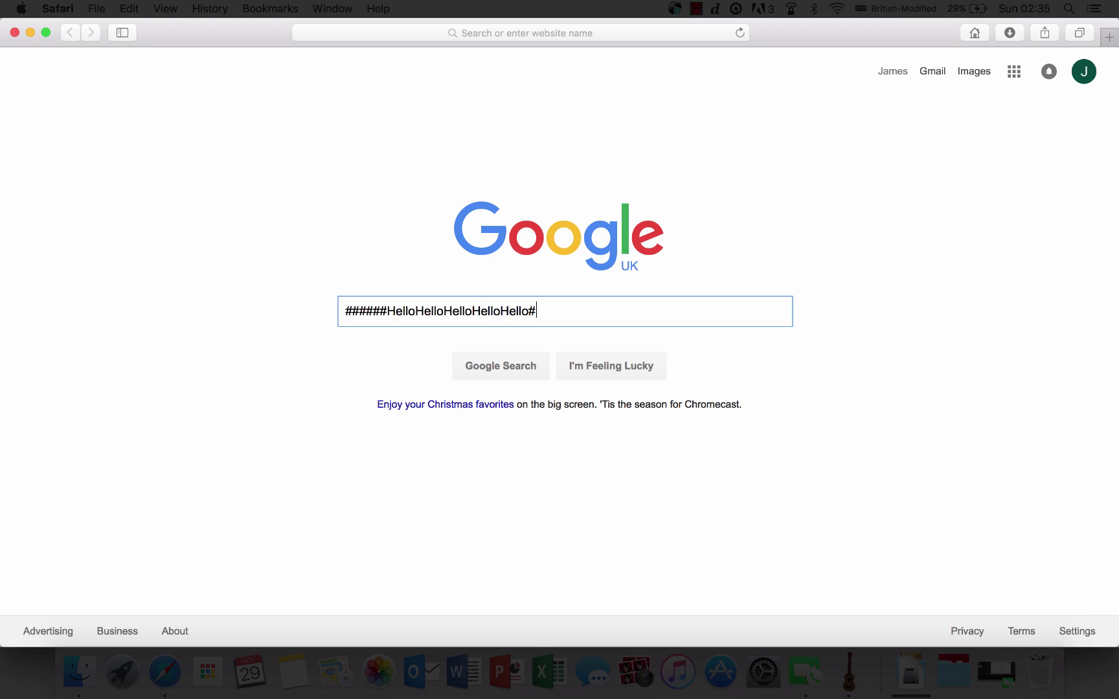